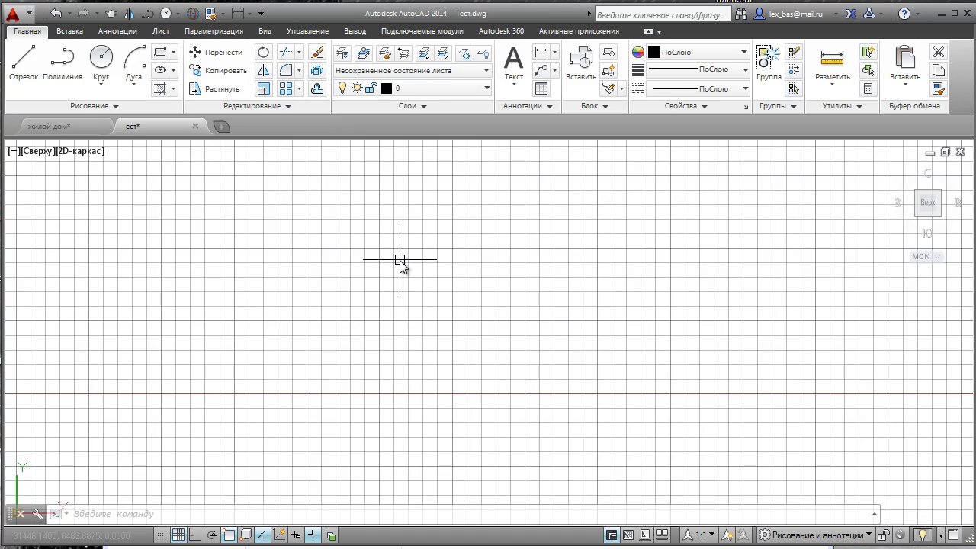
Step: Start an arc from the square's top-left corner centred on the top edge, then cancel it
{"action": "scroll", "coordinate": [260, 333], "scroll_direction": "down", "scroll_amount": 2}
{"action": "scroll", "coordinate": [300, 312], "scroll_direction": "up", "scroll_amount": 2}
{"action": "scroll", "coordinate": [301, 312], "scroll_direction": "down", "scroll_amount": 1}
{"action": "mouse_move", "coordinate": [170, 327]}
{"action": "middle_mouse_down"}
{"action": "mouse_move", "coordinate": [336, 343]}
{"action": "mouse_move", "coordinate": [348, 273]}
{"action": "middle_mouse_up"}
{"action": "scroll", "coordinate": [335, 343], "scroll_direction": "up", "scroll_amount": 8}
{"action": "scroll", "coordinate": [331, 342], "scroll_direction": "down", "scroll_amount": 2}
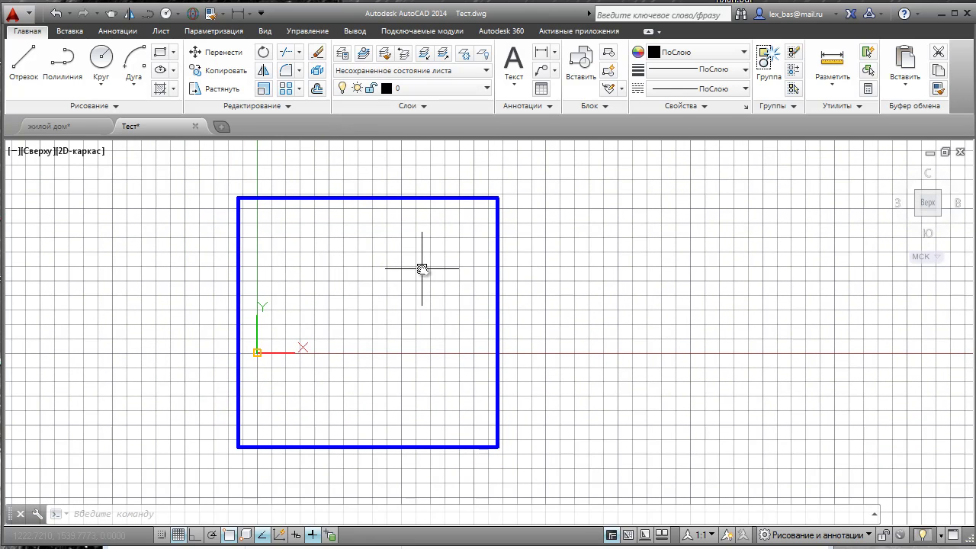
{"action": "left_click", "coordinate": [134, 61]}
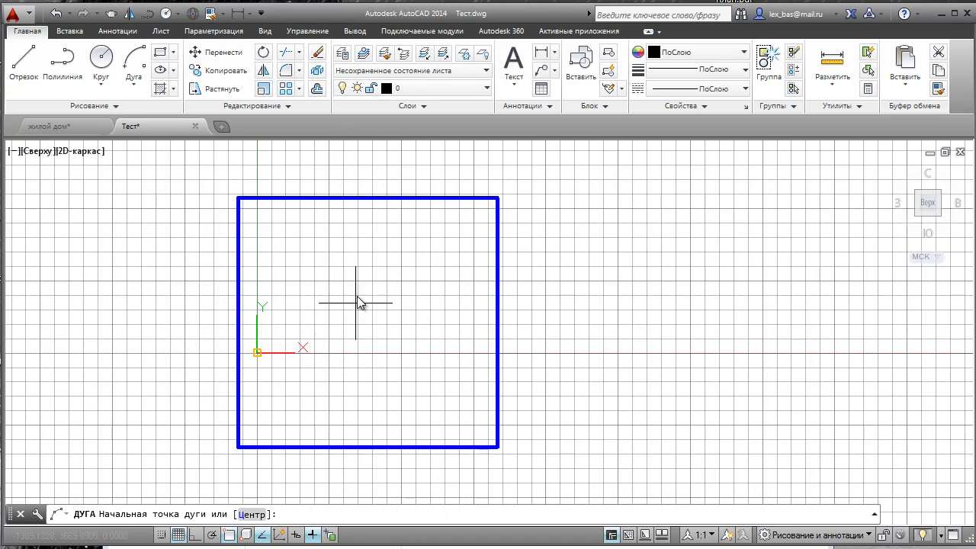
{"action": "middle_click_drag", "start_coordinate": [355, 301], "coordinate": [369, 433]}
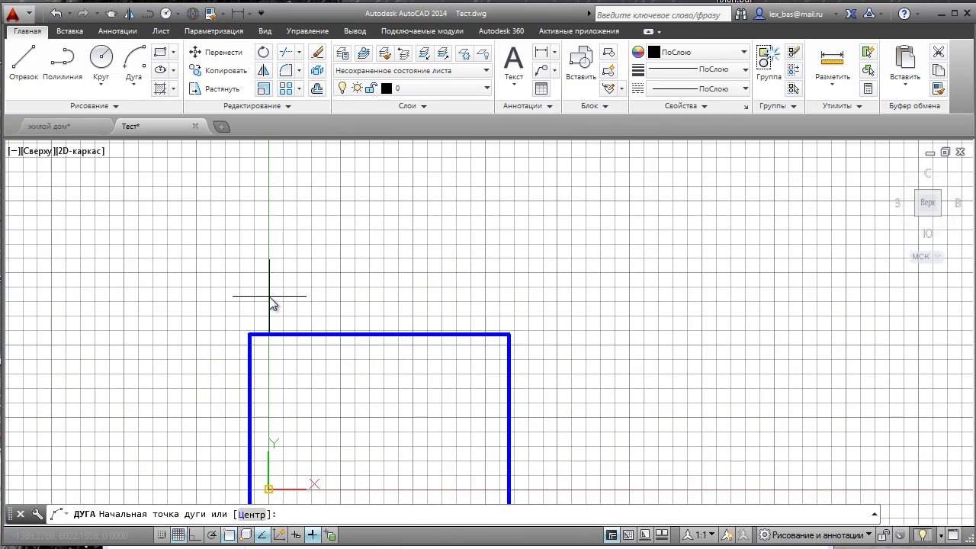
{"action": "left_click", "coordinate": [250, 334]}
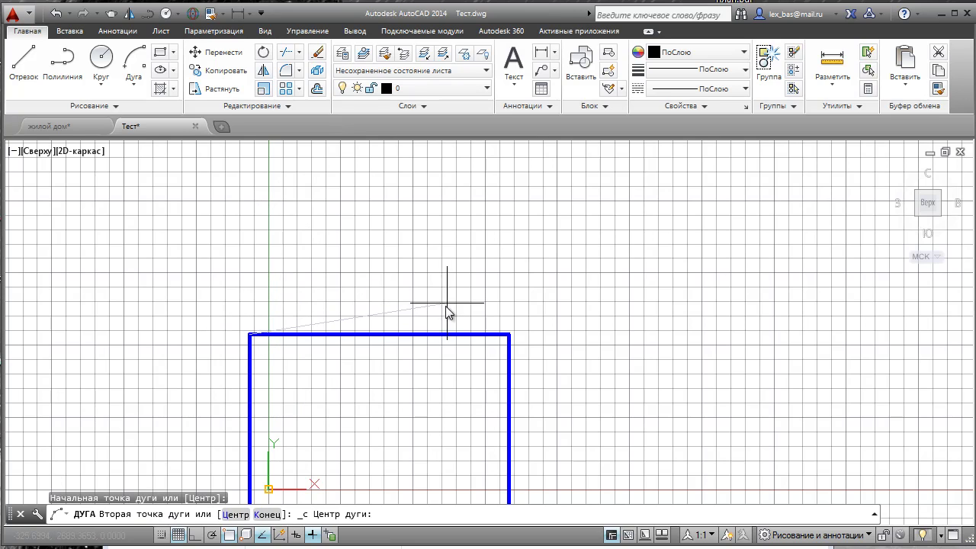
{"action": "left_click", "coordinate": [381, 335]}
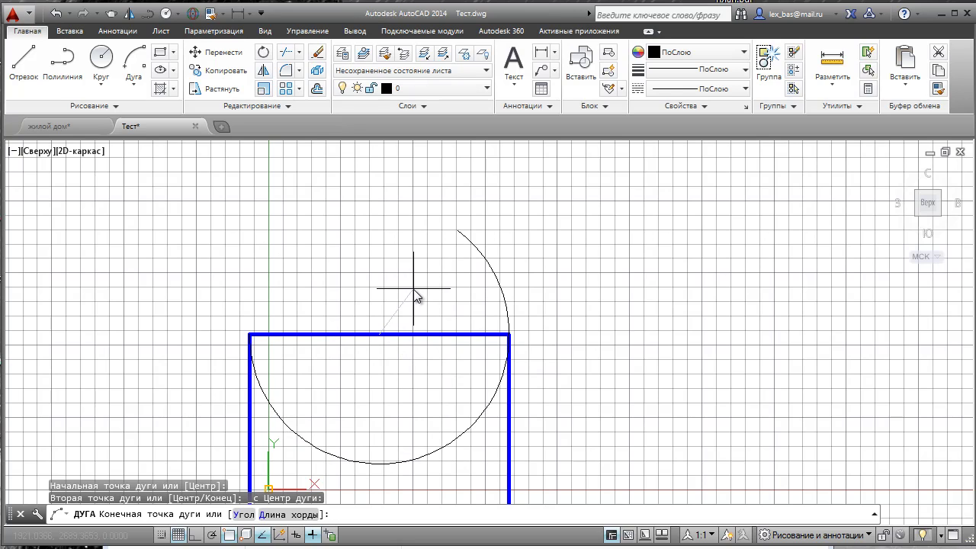
{"action": "key", "text": "Escape"}
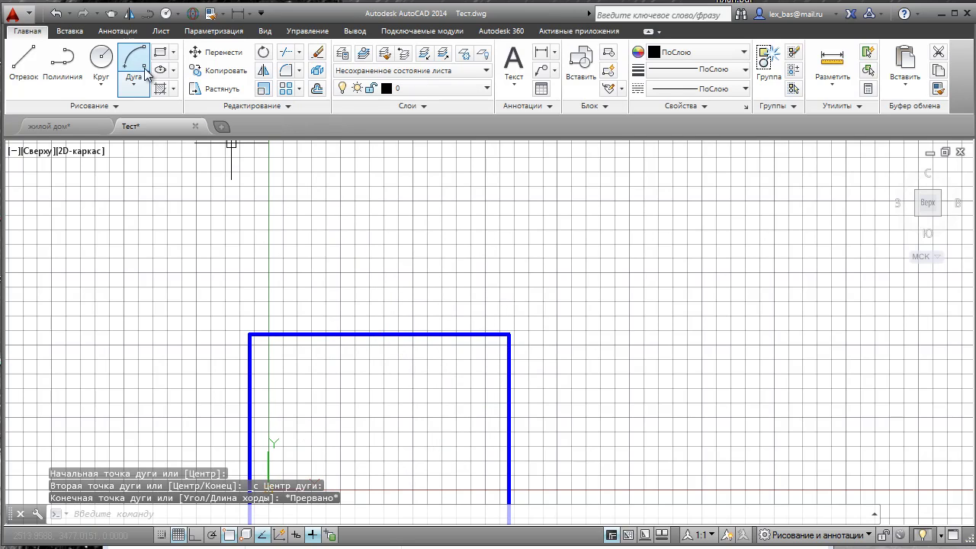
Step: Draw a semicircle from the top-right corner, centred at the top-edge midpoint, to the top-left corner, then delete it
{"action": "left_click", "coordinate": [142, 64]}
{"action": "left_click", "coordinate": [509, 333]}
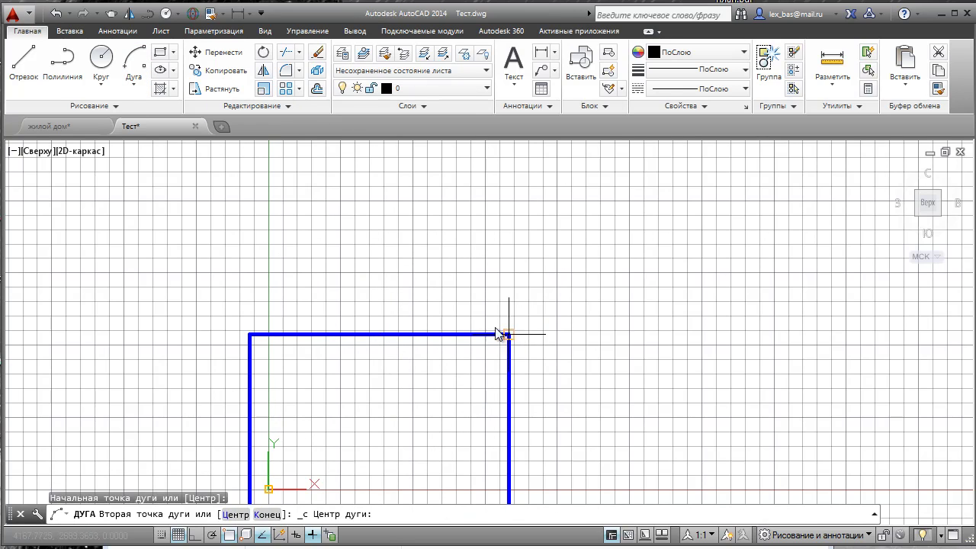
{"action": "left_click", "coordinate": [379, 334]}
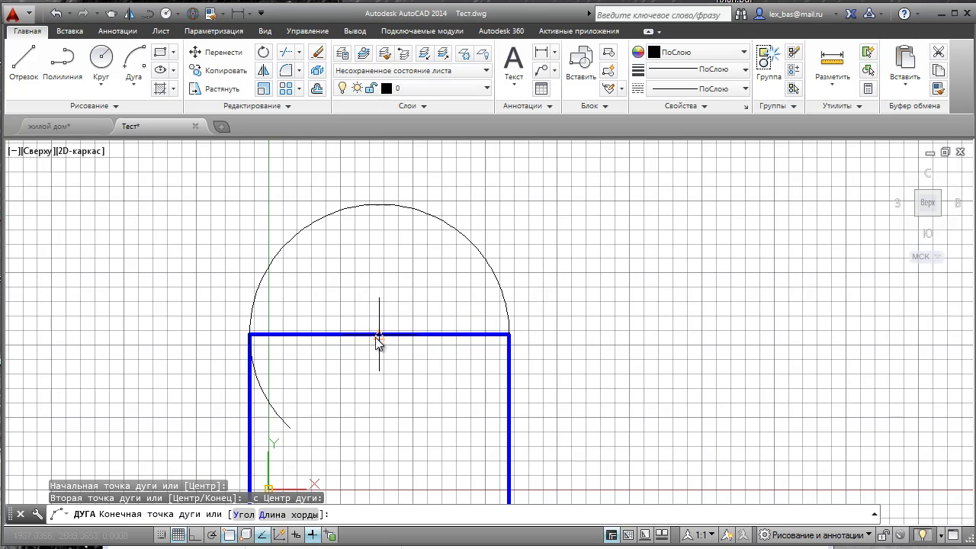
{"action": "left_click", "coordinate": [252, 335]}
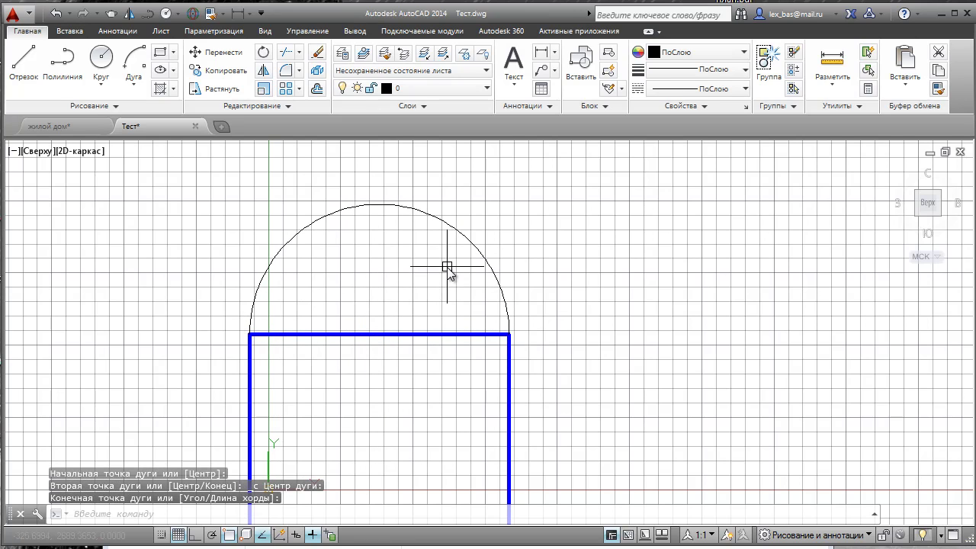
{"action": "left_click", "coordinate": [375, 219]}
{"action": "key", "text": "Delete"}
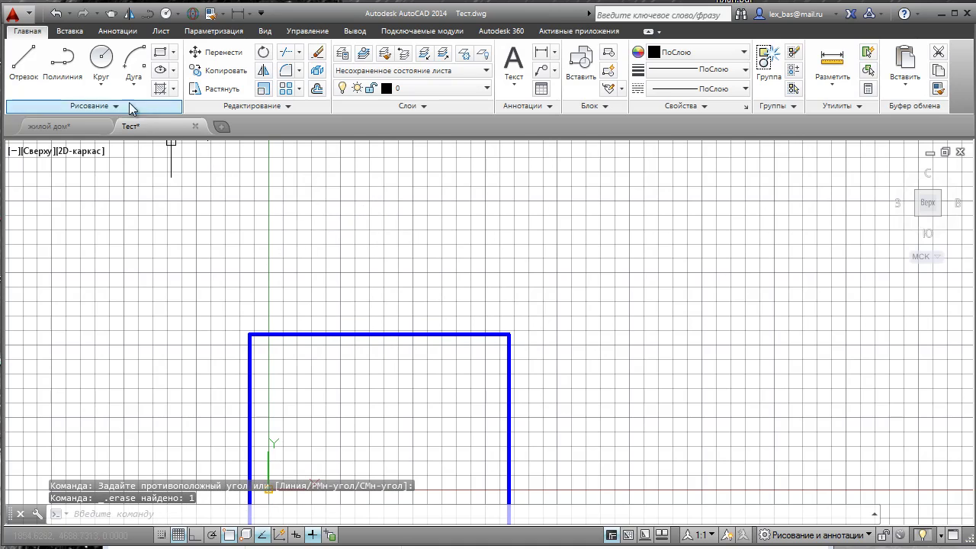
Step: Draw a semicircle above the square from the top-left to the top-right corner, centred on the top-edge midpoint
{"action": "left_click", "coordinate": [134, 61]}
{"action": "left_click", "coordinate": [252, 336]}
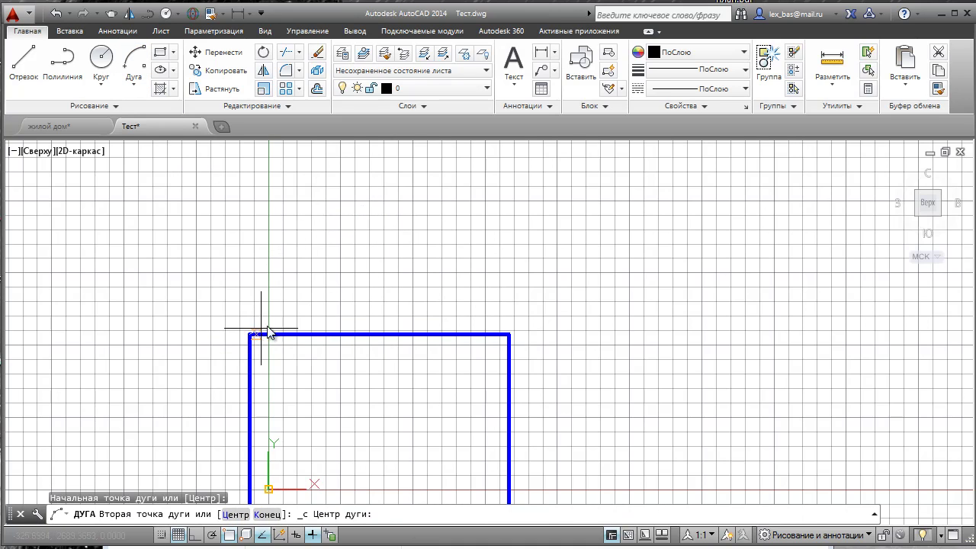
{"action": "left_click", "coordinate": [379, 335]}
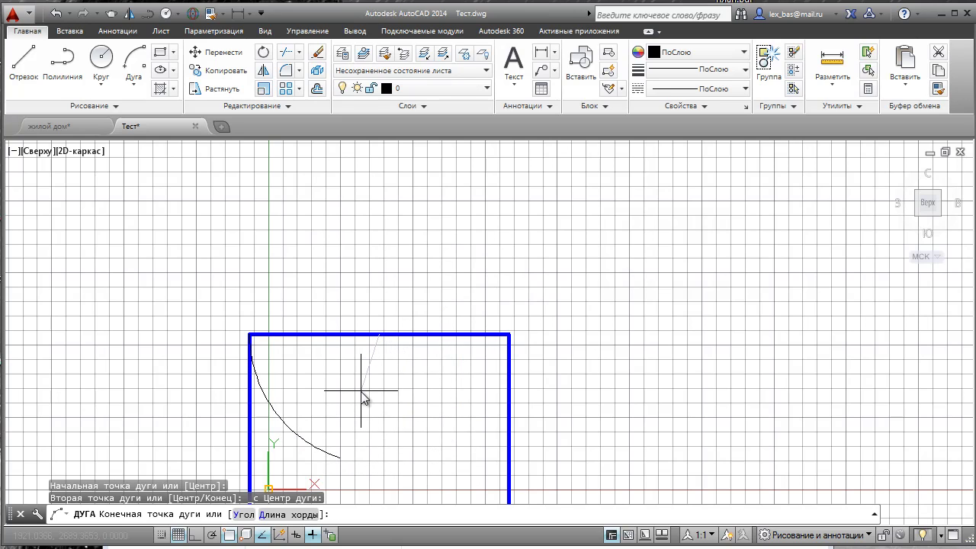
{"action": "key", "text": "ctrl"}
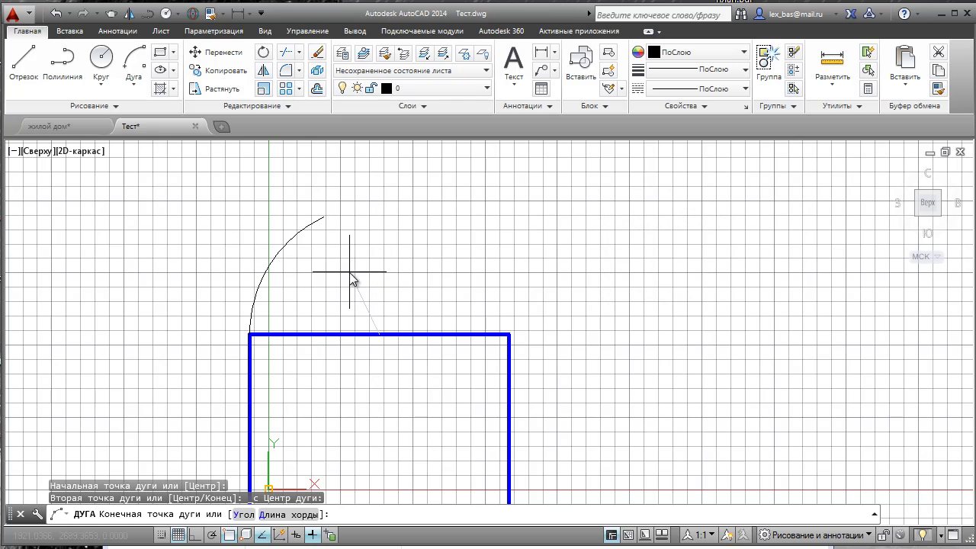
{"action": "left_click", "coordinate": [509, 333]}
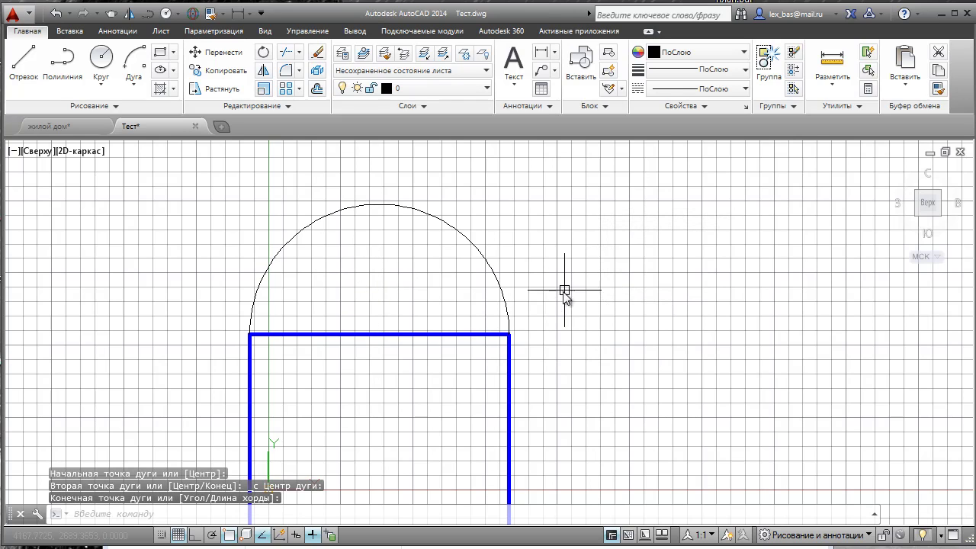
Step: Select the semicircle with a crossing window and delete it
{"action": "left_click", "coordinate": [599, 331]}
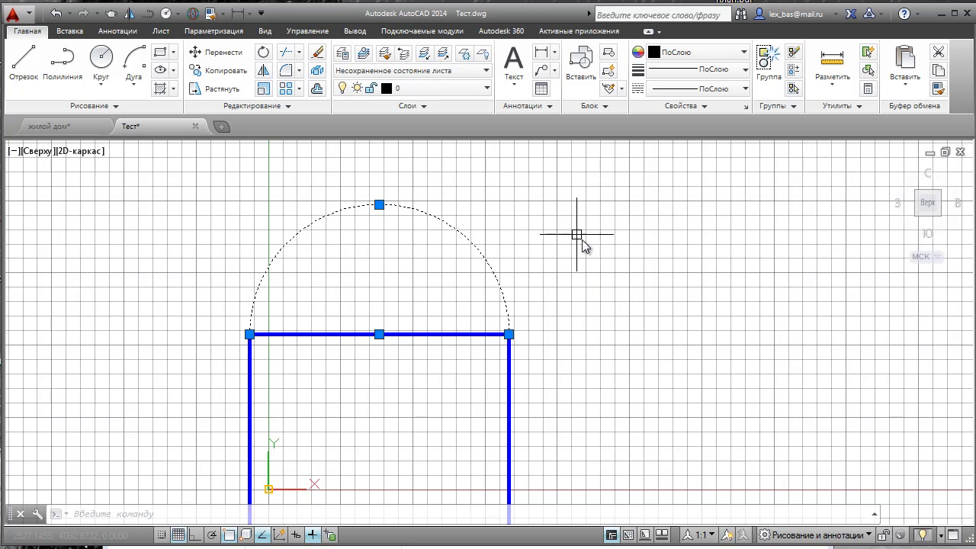
{"action": "key", "text": "Escape"}
{"action": "left_click", "coordinate": [551, 313]}
{"action": "left_click", "coordinate": [435, 269]}
{"action": "key", "text": "Delete"}
Step: Draw an arch-shaped polyline right of the square, closing its top with an arc segment
{"action": "scroll", "coordinate": [506, 327], "scroll_direction": "down", "scroll_amount": 2}
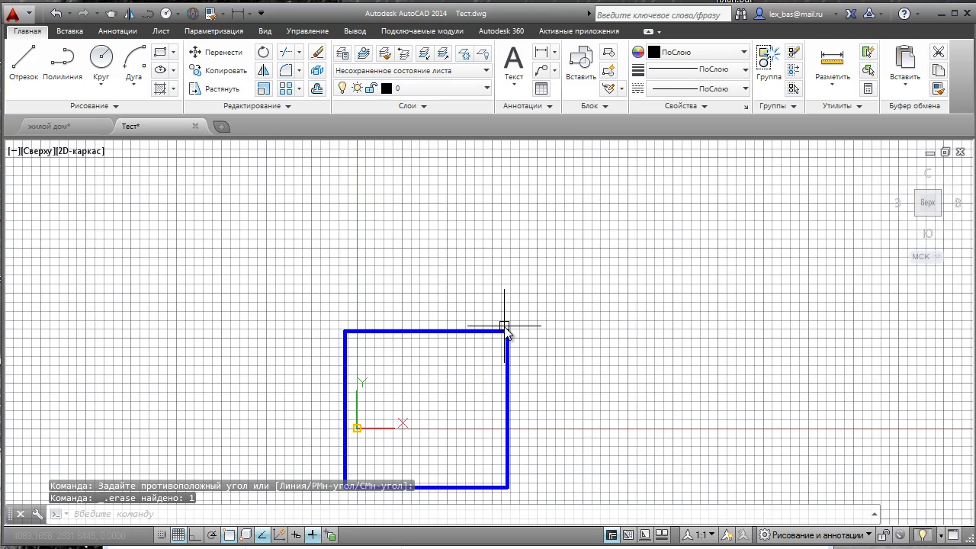
{"action": "mouse_move", "coordinate": [505, 327]}
{"action": "middle_mouse_down"}
{"action": "mouse_move", "coordinate": [206, 250]}
{"action": "mouse_move", "coordinate": [177, 257]}
{"action": "middle_mouse_up"}
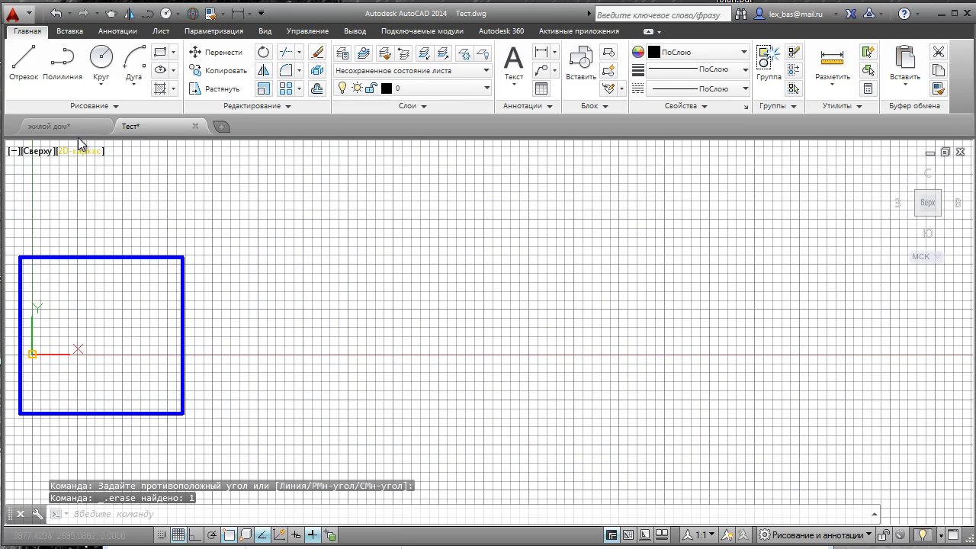
{"action": "left_click", "coordinate": [63, 68]}
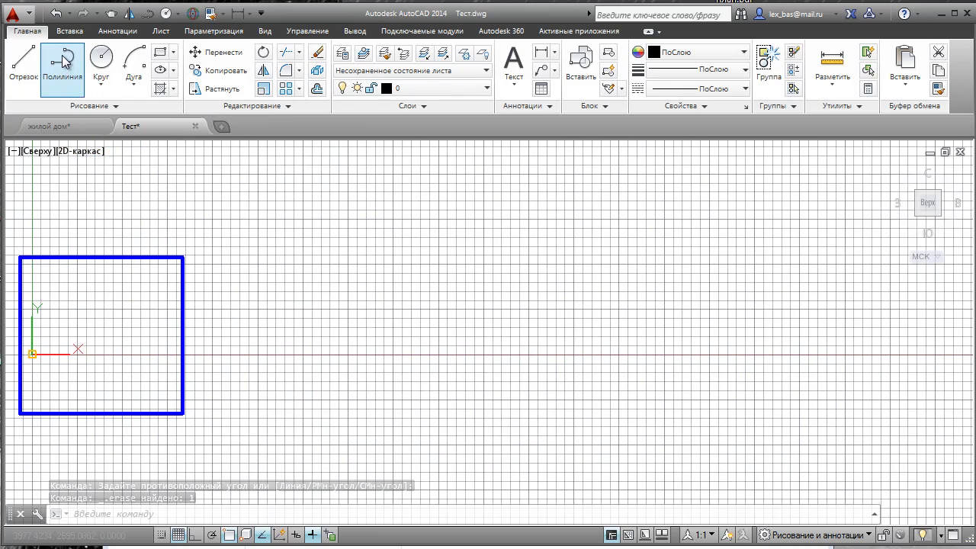
{"action": "left_click", "coordinate": [323, 281]}
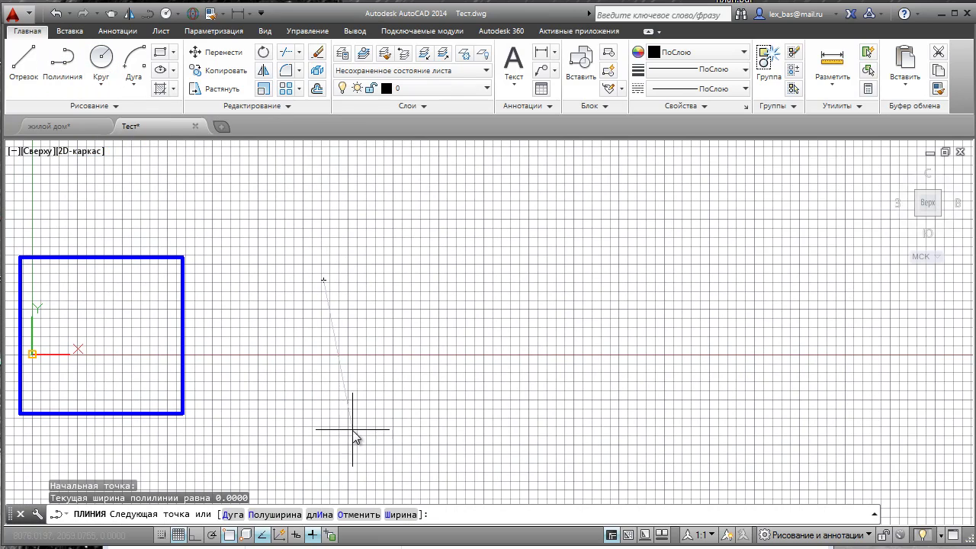
{"action": "left_click", "coordinate": [451, 431]}
{"action": "left_click", "coordinate": [450, 280]}
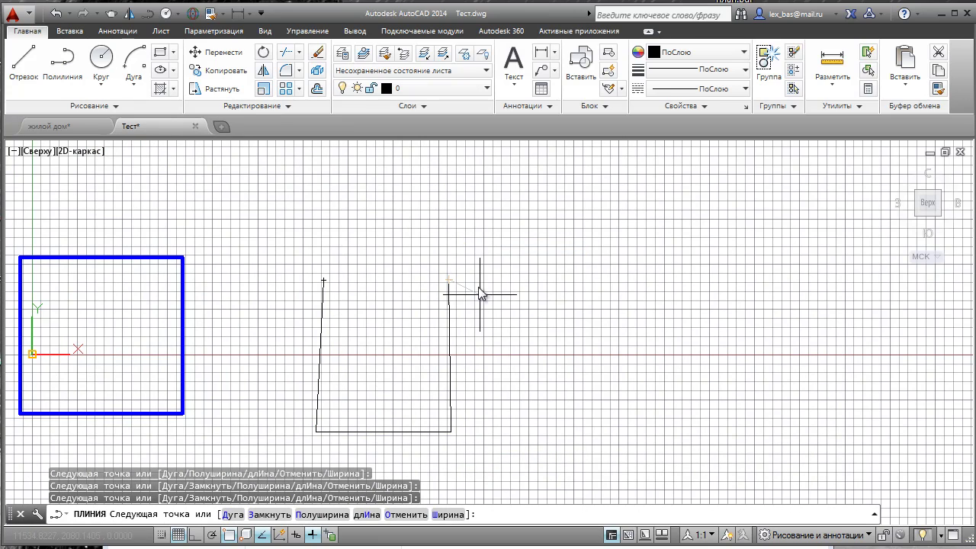
{"action": "type", "text": "д"}
{"action": "key", "text": "Return"}
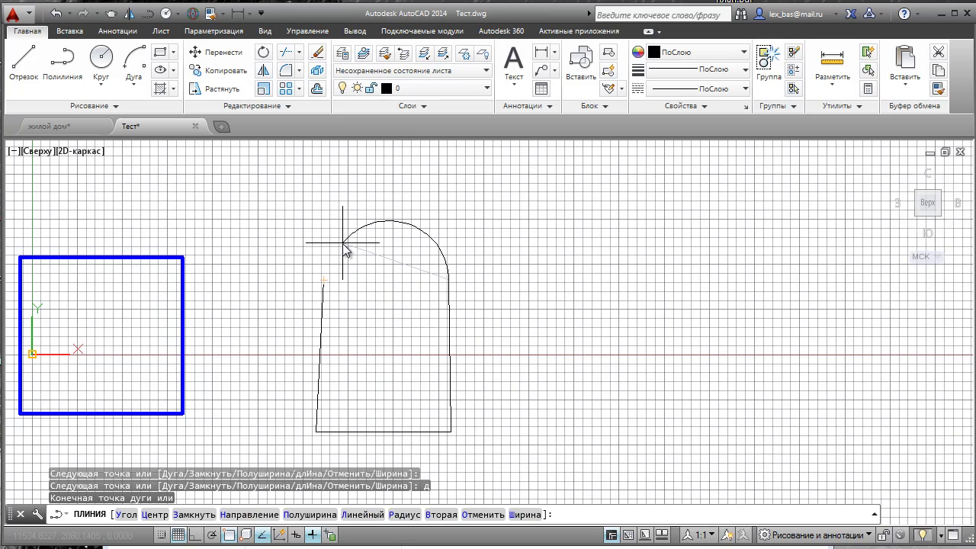
{"action": "left_click", "coordinate": [323, 279]}
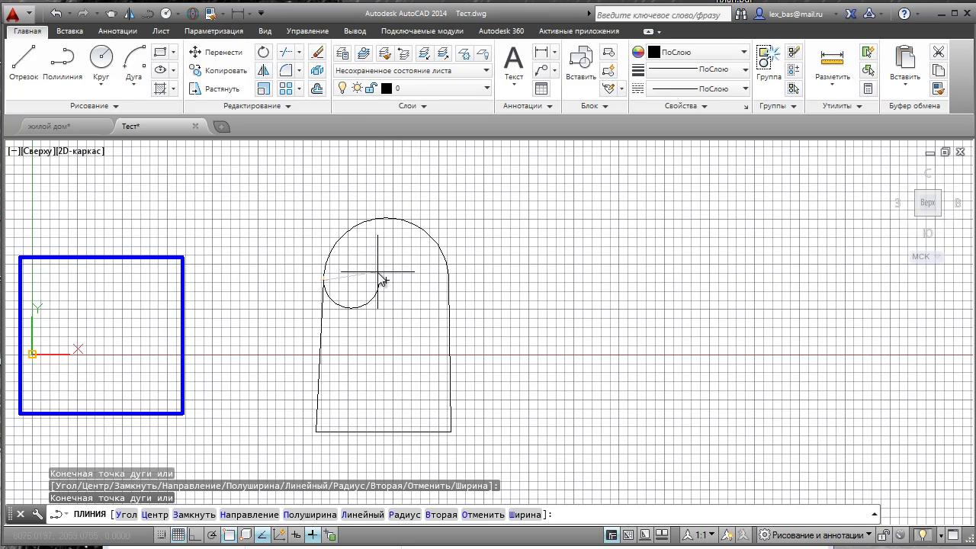
{"action": "key", "text": "Return"}
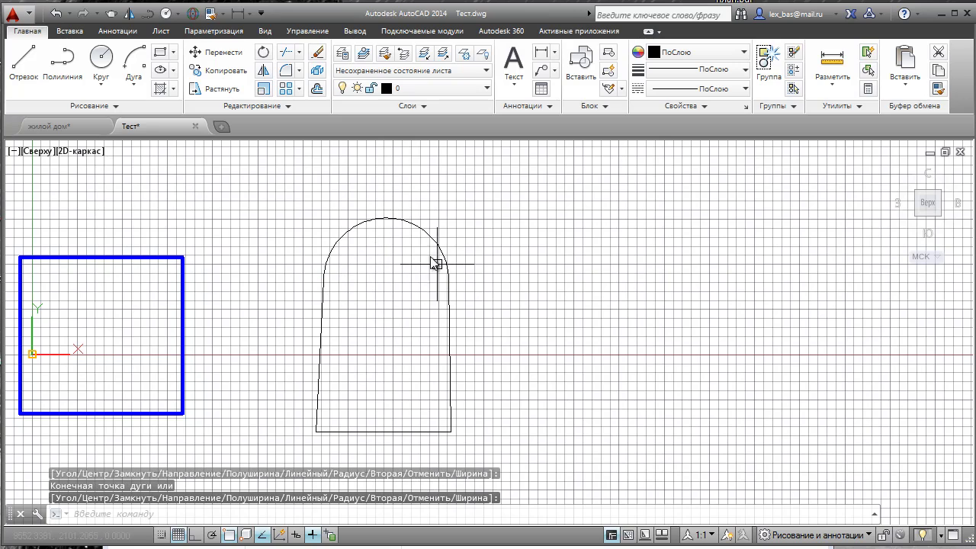
Step: Drag the arch's top grip down into the shape to make an inner arc
{"action": "left_click", "coordinate": [390, 218]}
{"action": "left_click", "coordinate": [410, 195]}
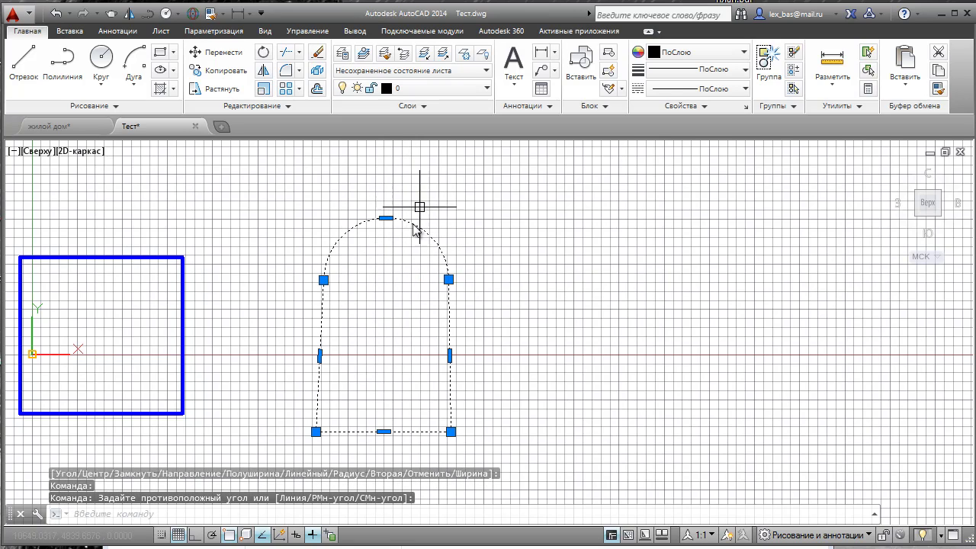
{"action": "left_click", "coordinate": [386, 218]}
{"action": "left_click", "coordinate": [389, 336]}
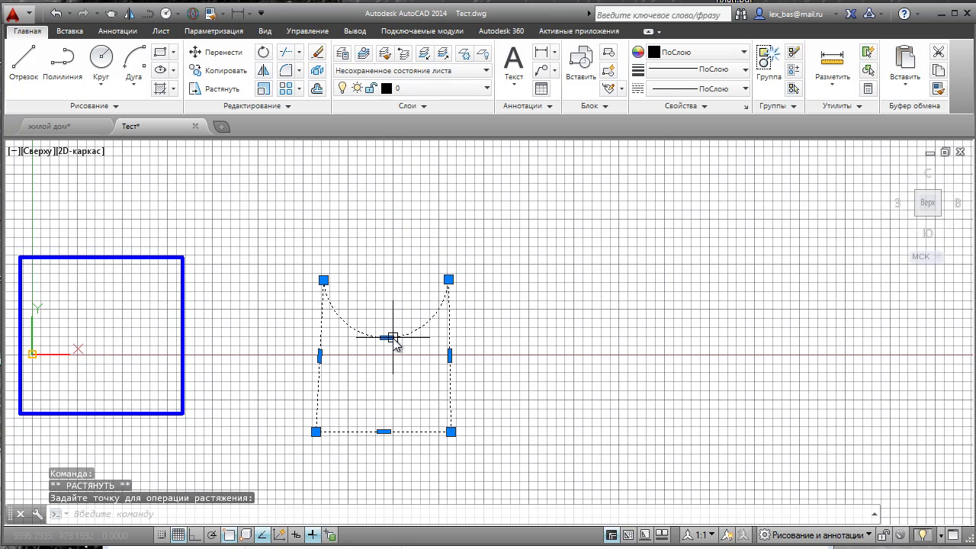
{"action": "key", "text": "Escape"}
Step: Delete the arch polyline and the blue square, leaving the drawing empty
{"action": "left_click", "coordinate": [493, 344]}
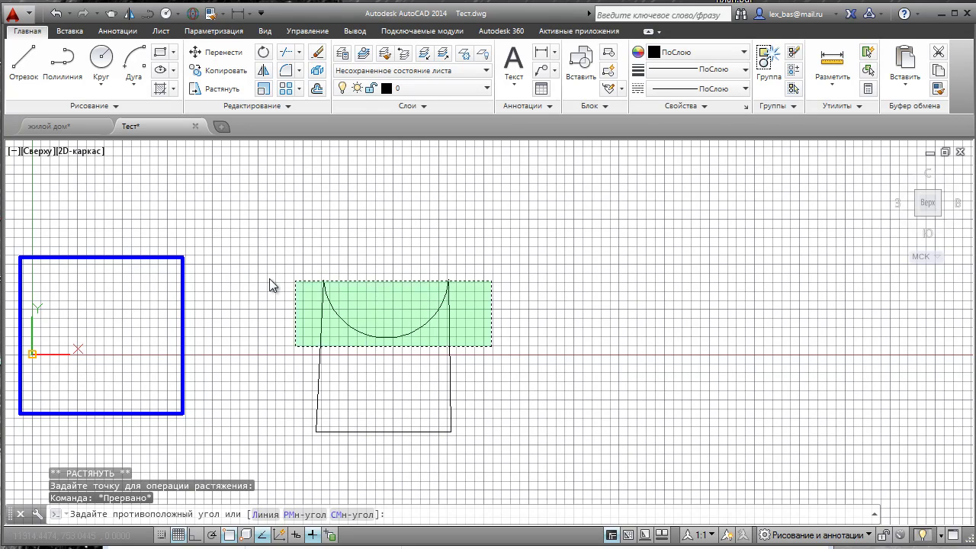
{"action": "left_click", "coordinate": [249, 273]}
{"action": "key", "text": "Delete"}
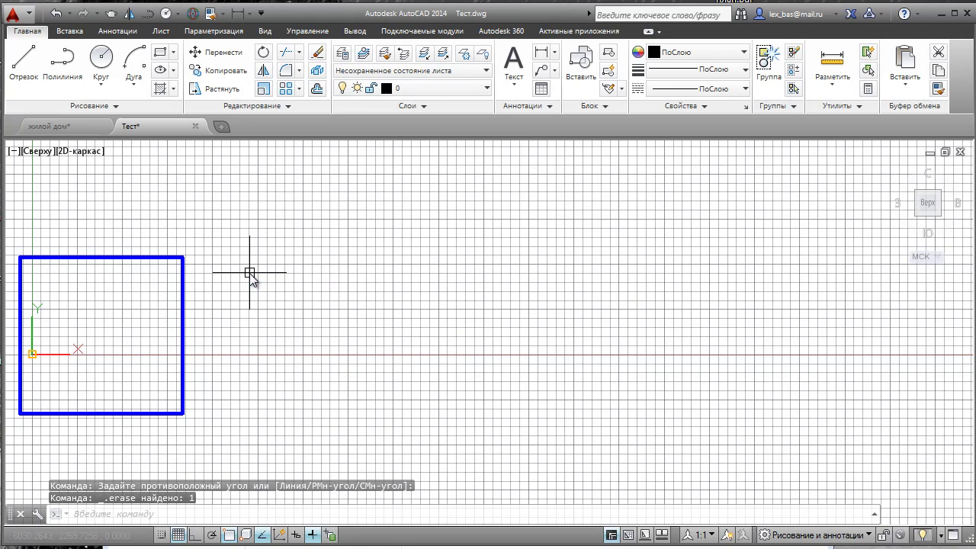
{"action": "left_click", "coordinate": [227, 291]}
{"action": "left_click", "coordinate": [154, 224]}
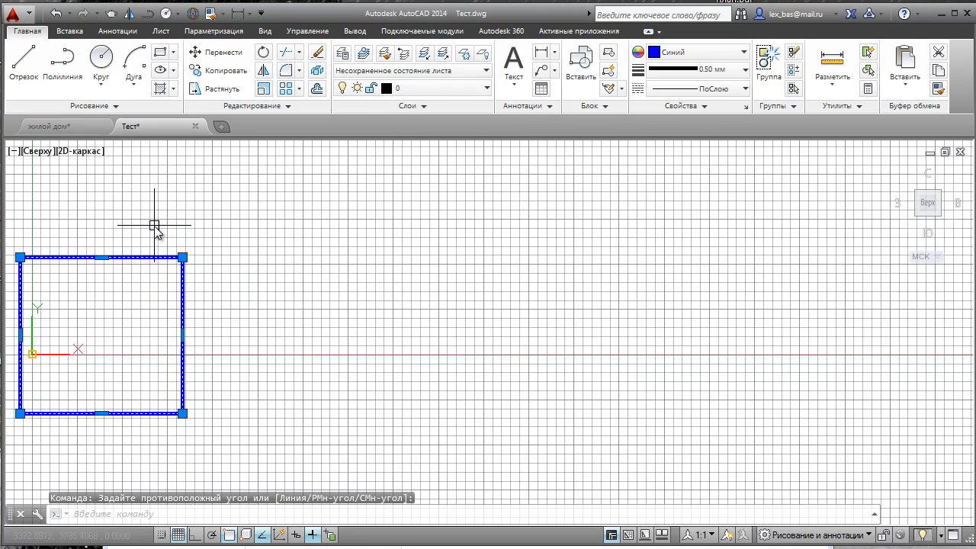
{"action": "key", "text": "Delete"}
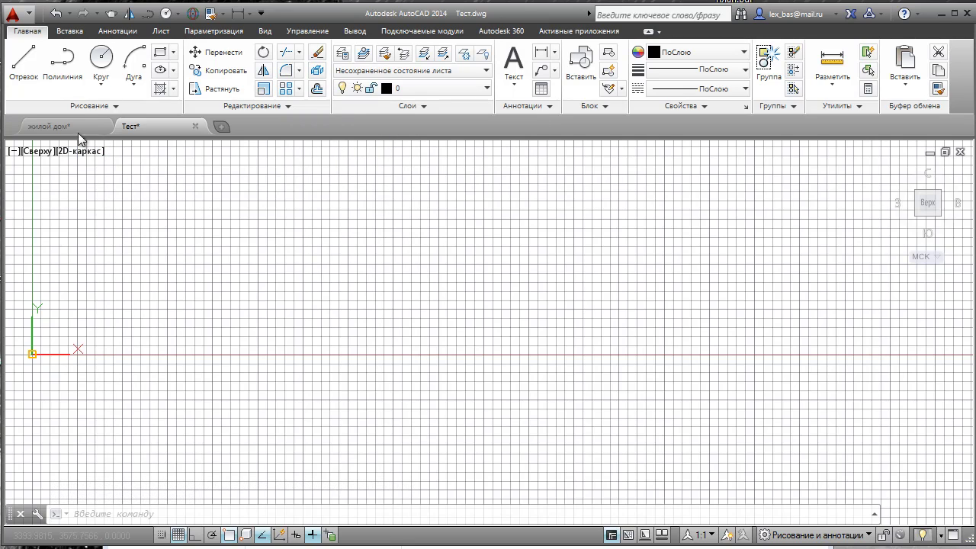
Step: Draw an open polyline of a left sloped side, a bottom edge and a right sloped side
{"action": "left_click", "coordinate": [62, 59]}
{"action": "left_click", "coordinate": [194, 250]}
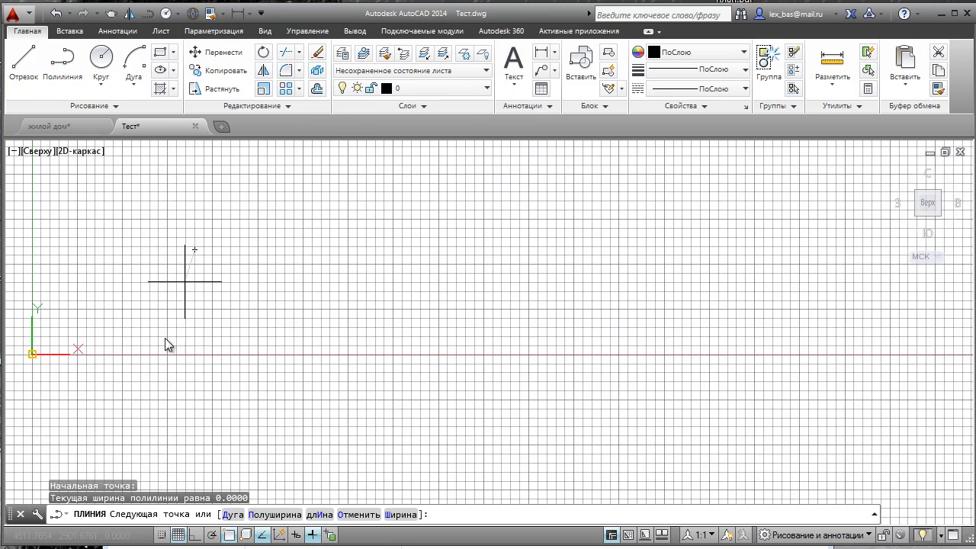
{"action": "left_click", "coordinate": [166, 418]}
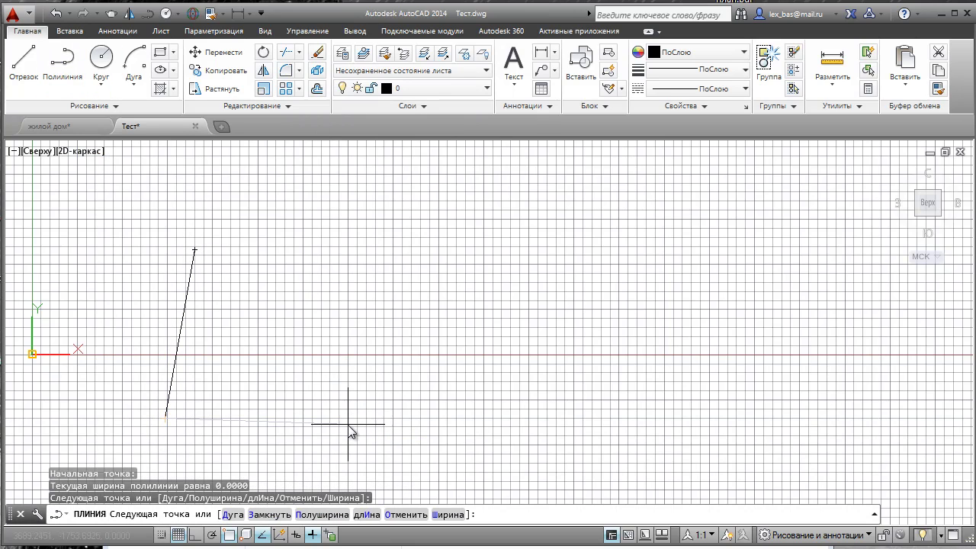
{"action": "left_click", "coordinate": [348, 424]}
{"action": "scroll", "coordinate": [323, 294], "scroll_direction": "down", "scroll_amount": 2}
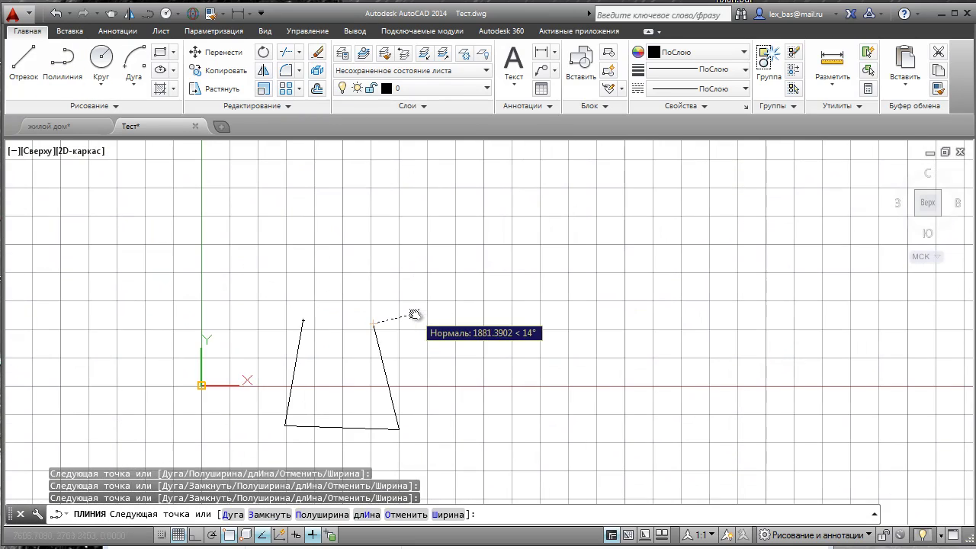
{"action": "left_click", "coordinate": [374, 324]}
{"action": "key", "text": "Return"}
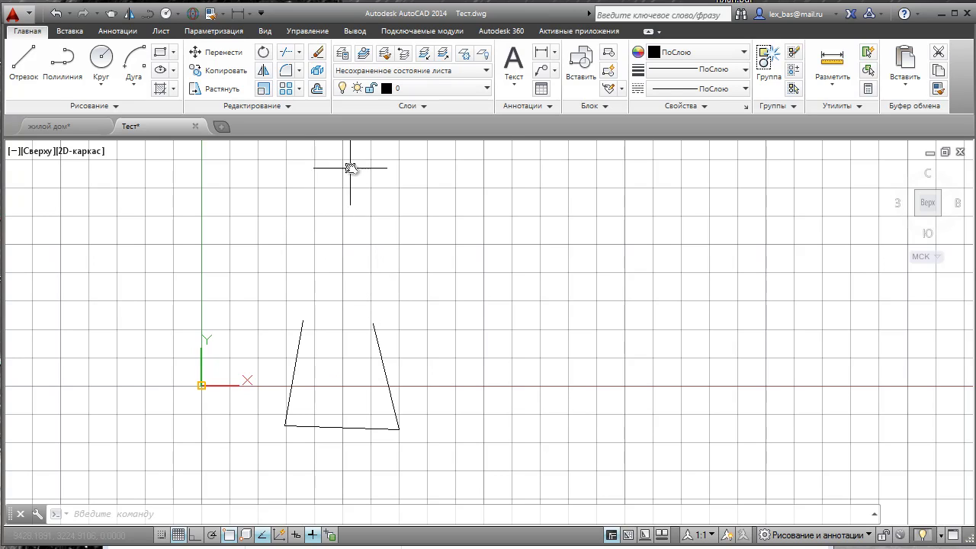
Step: Fillet the two sloped lines with a 500 radius to form a rounded top
{"action": "left_click", "coordinate": [285, 70]}
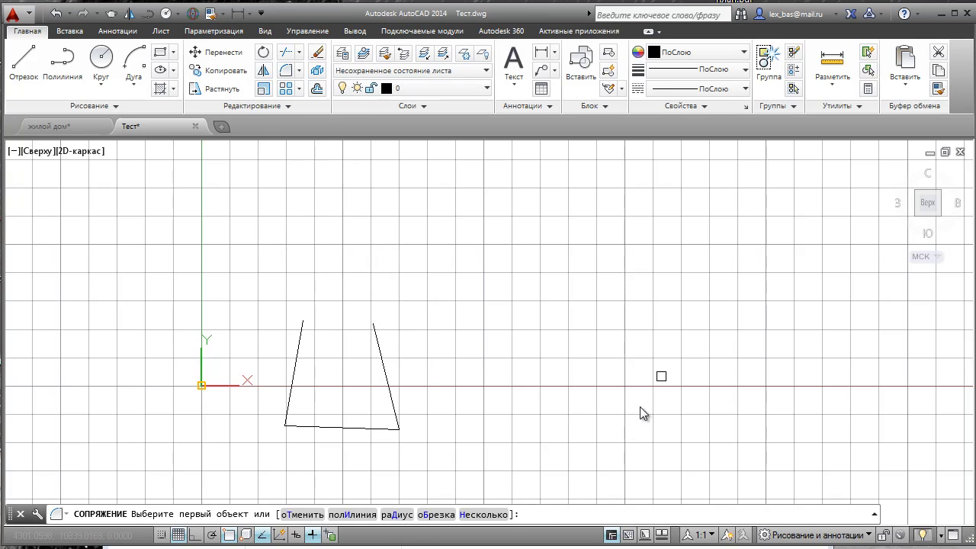
{"action": "left_click", "coordinate": [401, 515]}
{"action": "type", "text": "500"}
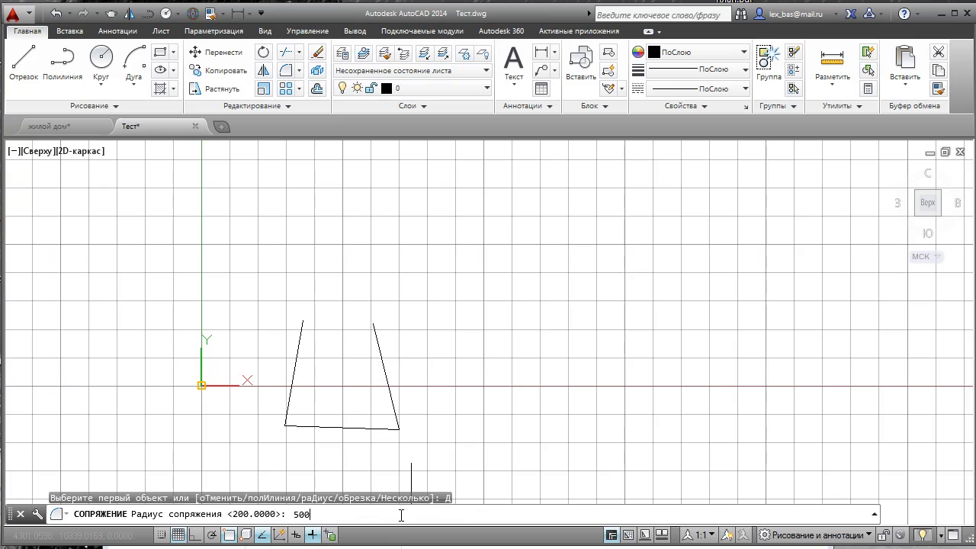
{"action": "key", "text": "Return"}
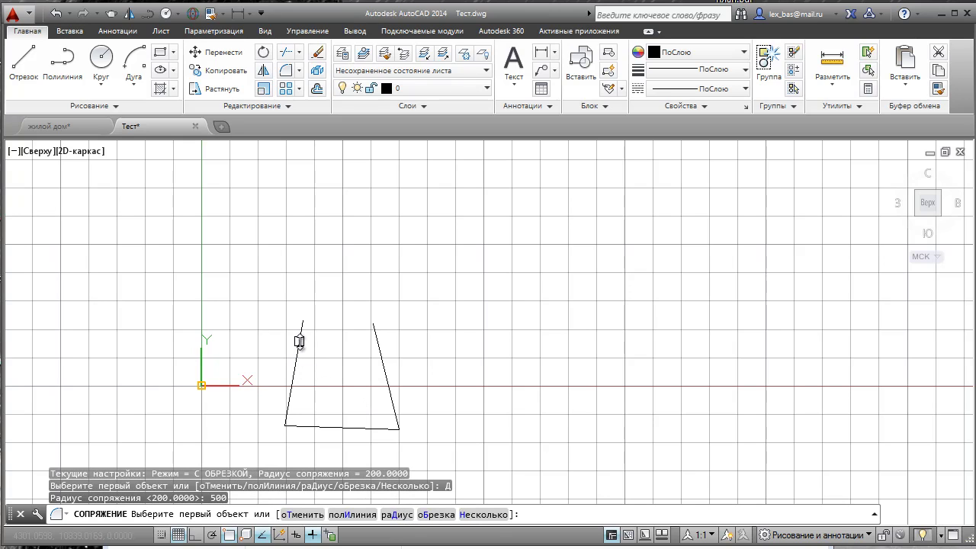
{"action": "left_click", "coordinate": [302, 339]}
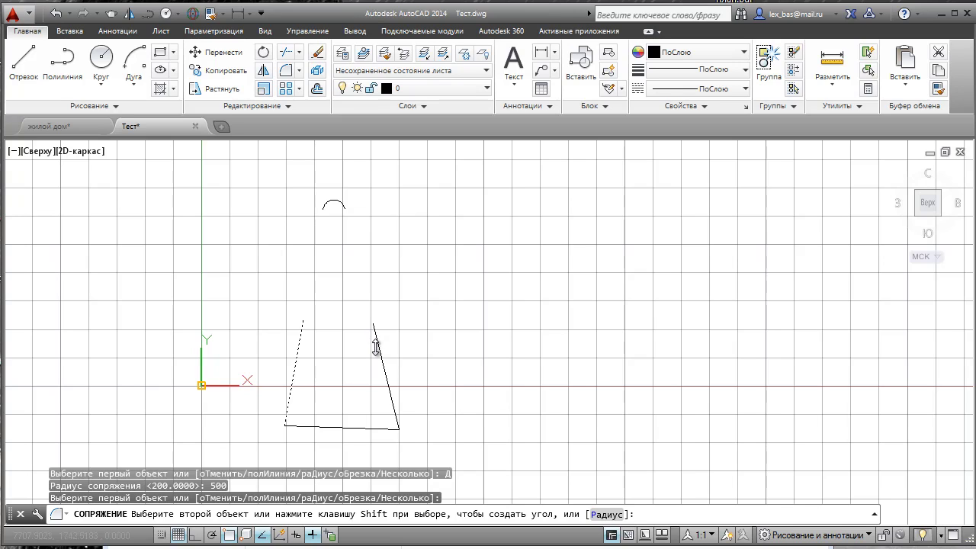
{"action": "left_click", "coordinate": [375, 347]}
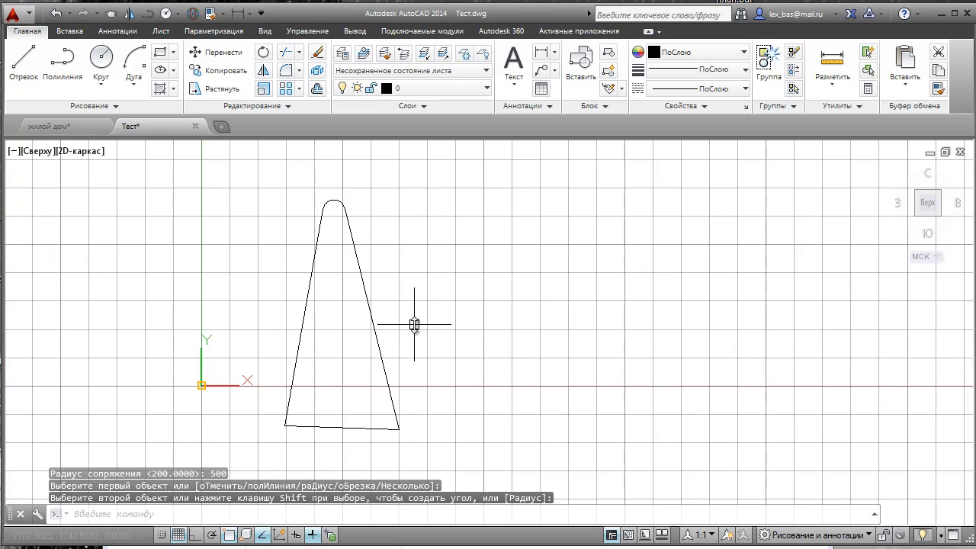
Step: Select the whole shape with a crossing window and delete it
{"action": "left_click", "coordinate": [392, 327]}
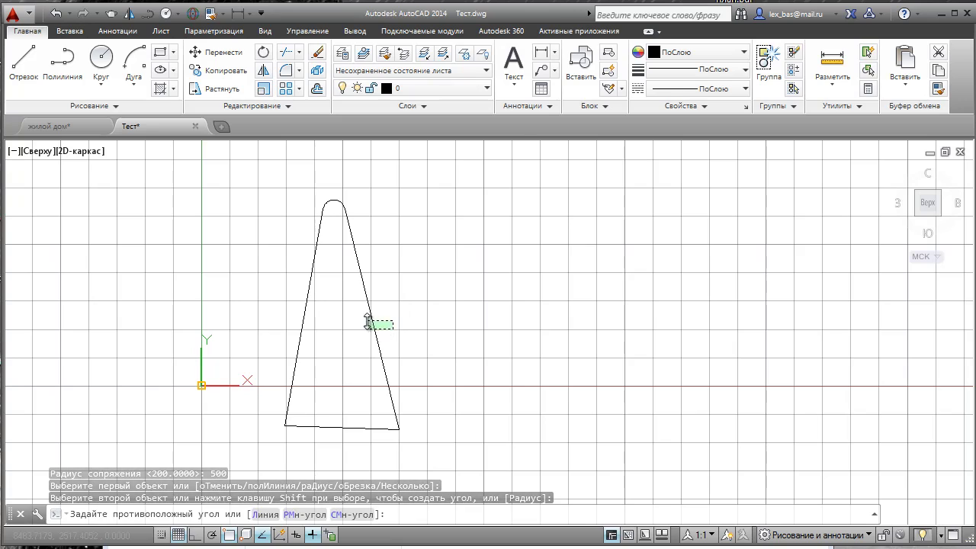
{"action": "left_click", "coordinate": [372, 318]}
{"action": "key", "text": "Escape"}
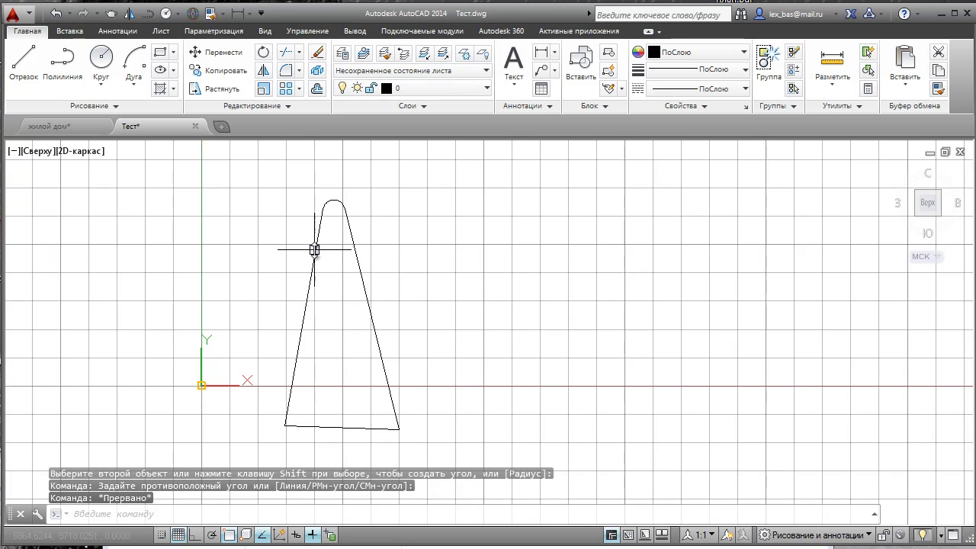
{"action": "left_click", "coordinate": [317, 239]}
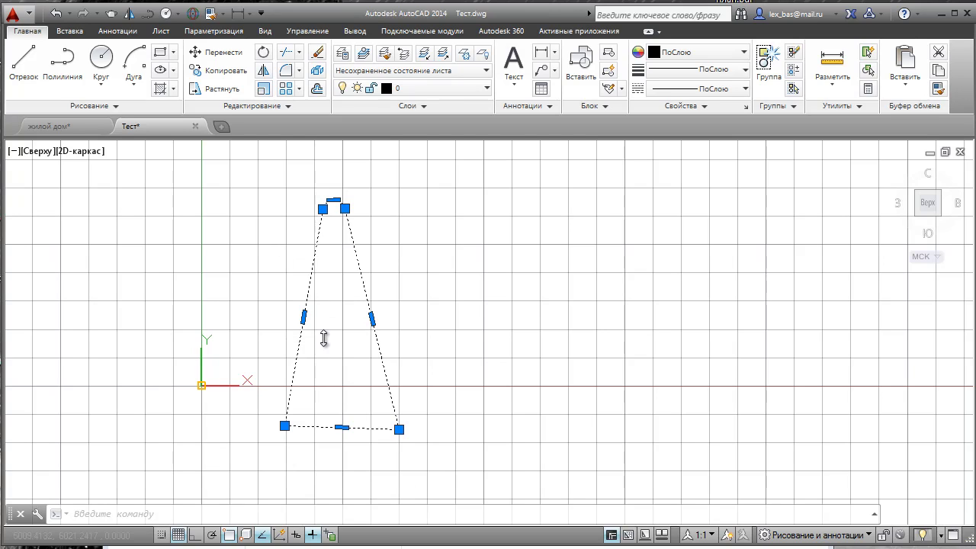
{"action": "key", "text": "Escape"}
{"action": "left_click", "coordinate": [449, 459]}
{"action": "left_click", "coordinate": [207, 169]}
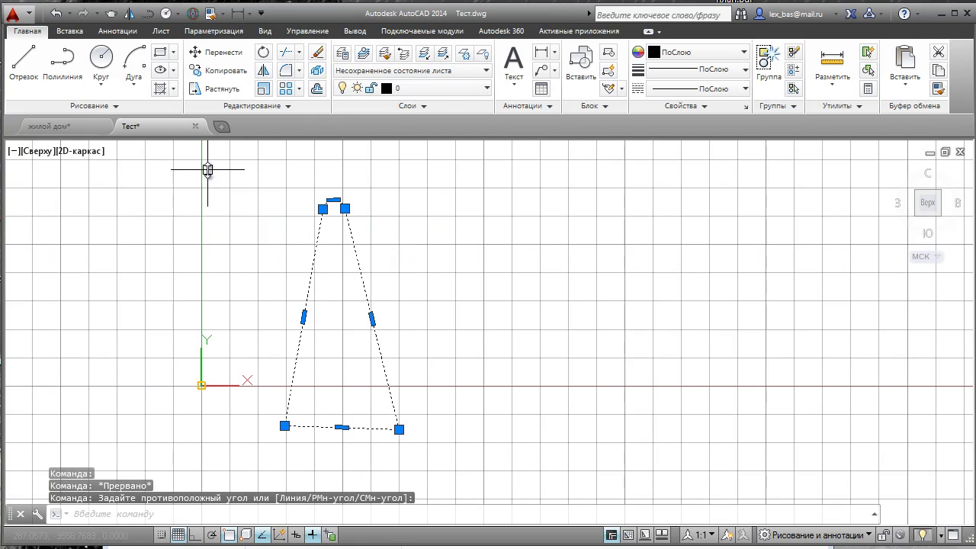
{"action": "key", "text": "Delete"}
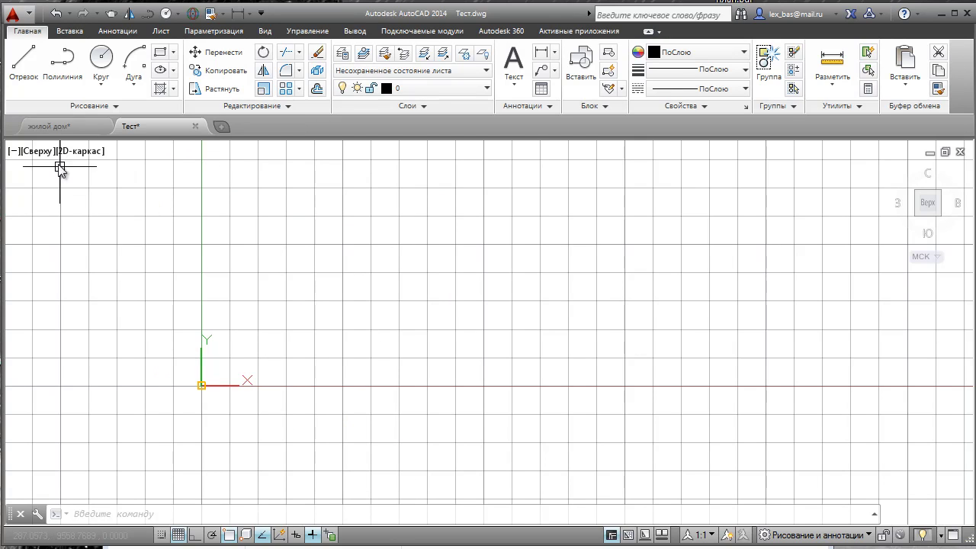
Step: Switch to жилой дом.dwg and open an enlarged Layer Properties Manager listing its 50 layers
{"action": "left_click", "coordinate": [61, 128]}
{"action": "mouse_move", "coordinate": [450, 271]}
{"action": "middle_mouse_down"}
{"action": "mouse_move", "coordinate": [362, 278]}
{"action": "mouse_move", "coordinate": [273, 308]}
{"action": "middle_mouse_up"}
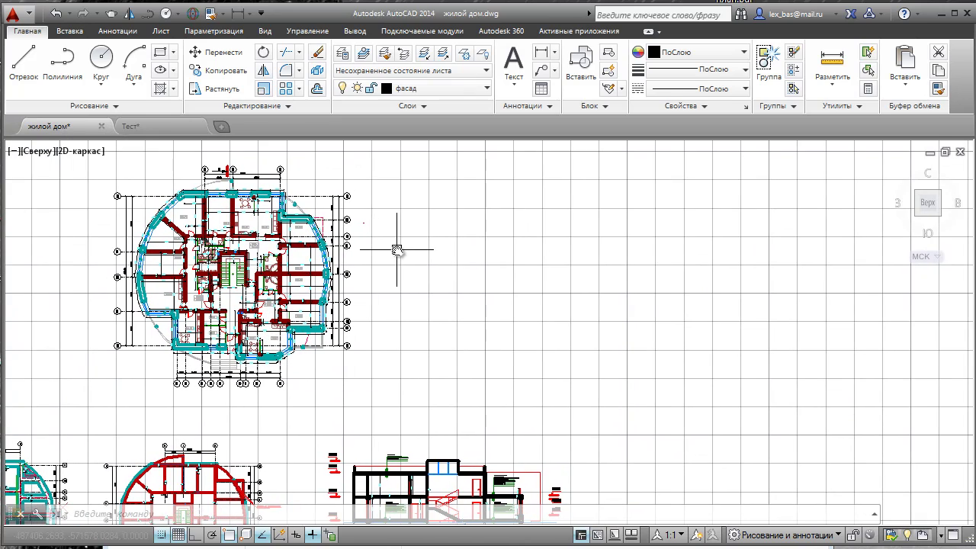
{"action": "left_click", "coordinate": [342, 52]}
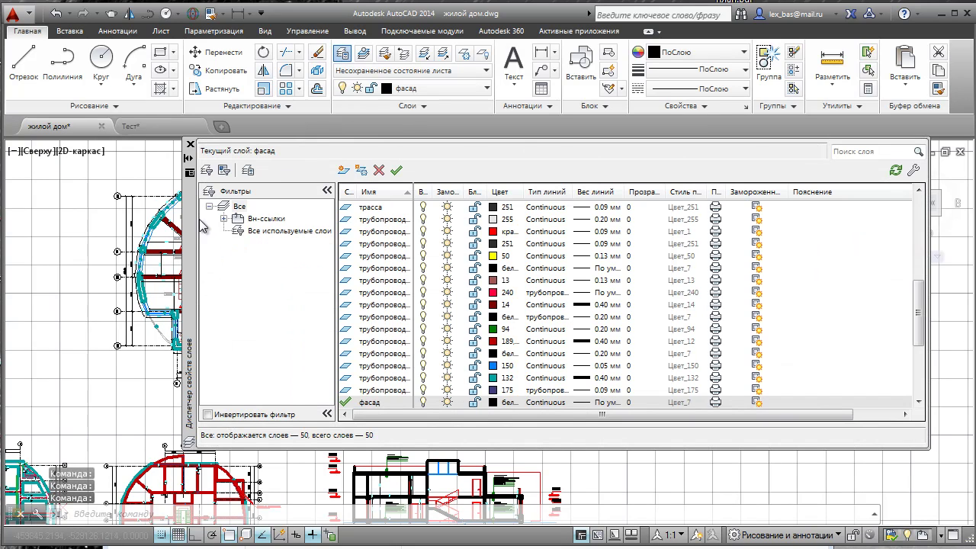
{"action": "left_click_drag", "start_coordinate": [755, 450], "coordinate": [755, 510]}
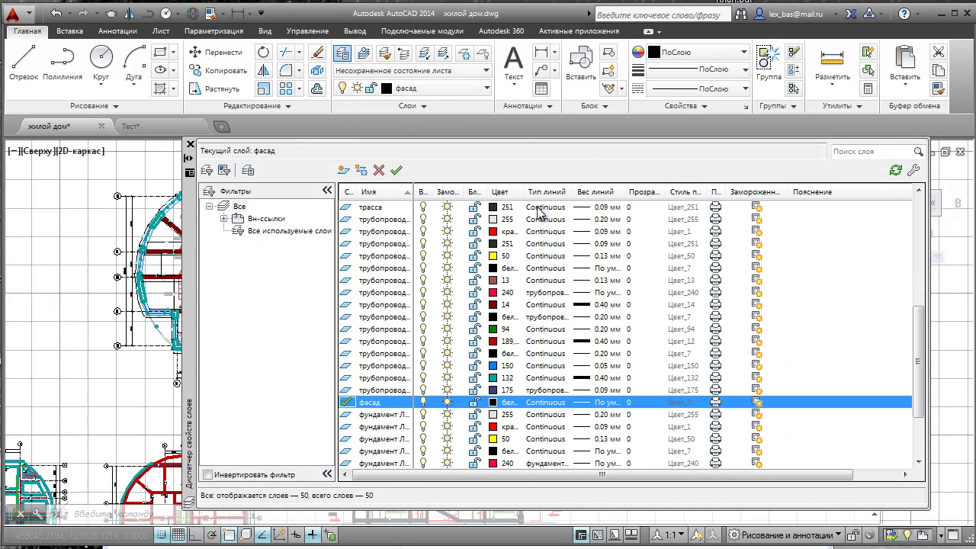
{"action": "scroll", "coordinate": [404, 259], "scroll_direction": "down", "scroll_amount": 3}
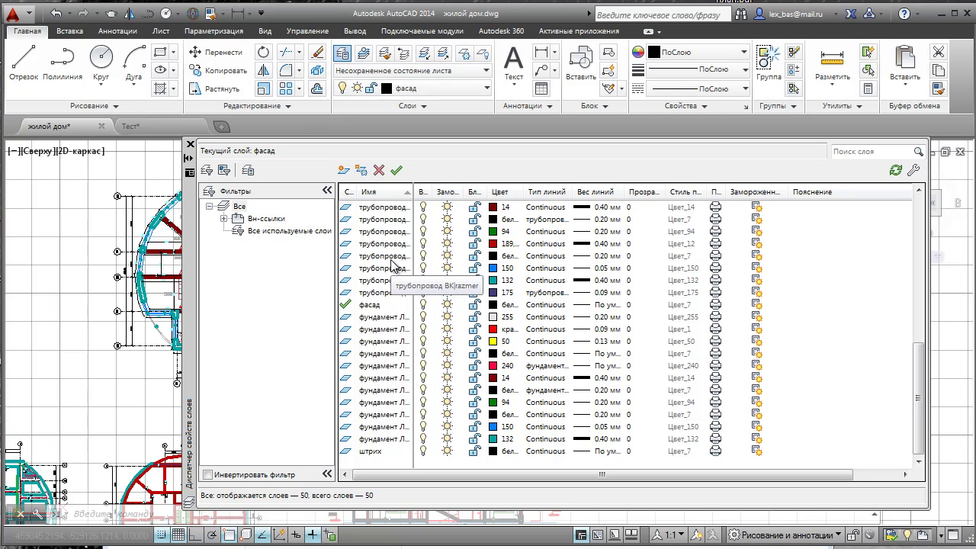
Step: Select both the внеш размер and внут размеры layer rows together
{"action": "left_click", "coordinate": [379, 342]}
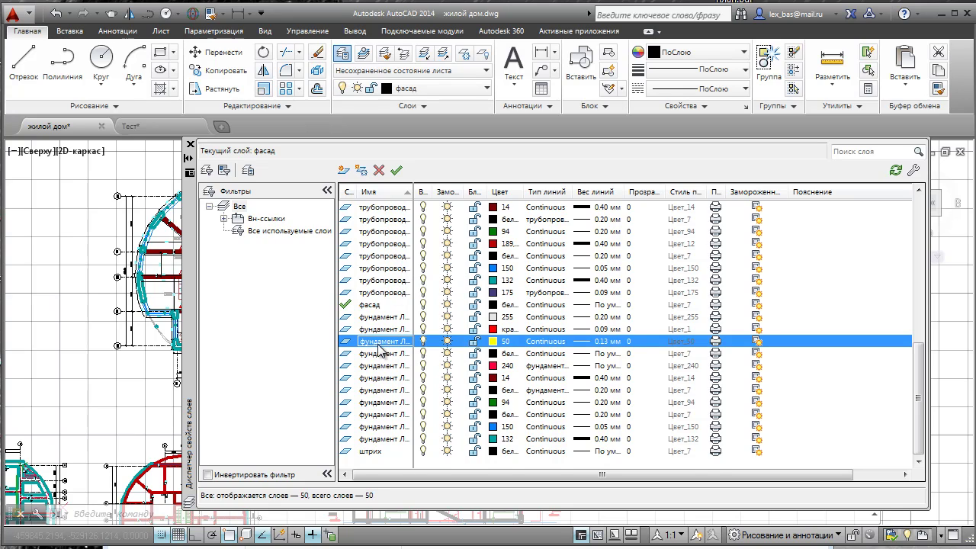
{"action": "scroll", "coordinate": [379, 344], "scroll_direction": "up", "scroll_amount": 3}
{"action": "scroll", "coordinate": [379, 349], "scroll_direction": "up", "scroll_amount": 5}
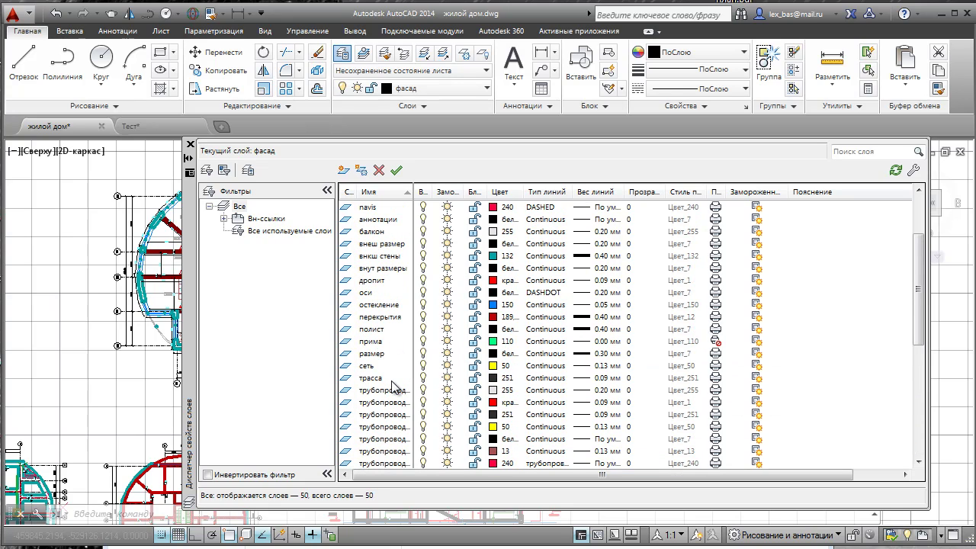
{"action": "left_click", "coordinate": [390, 244]}
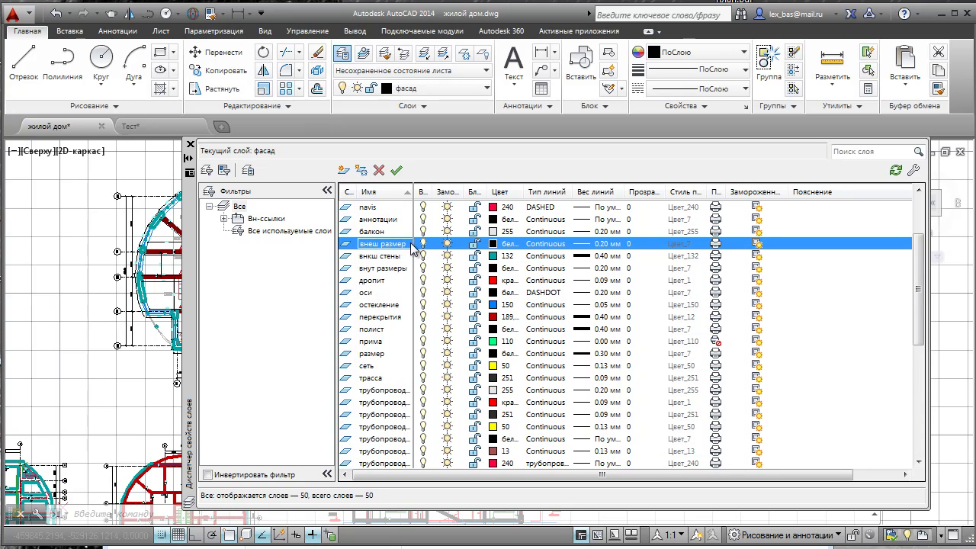
{"action": "left_click", "coordinate": [390, 270]}
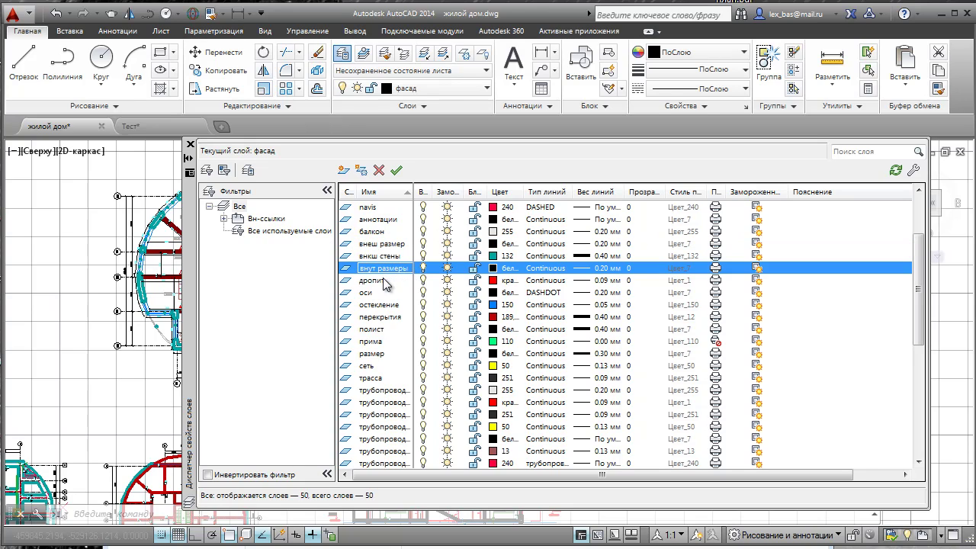
{"action": "left_click", "coordinate": [386, 353]}
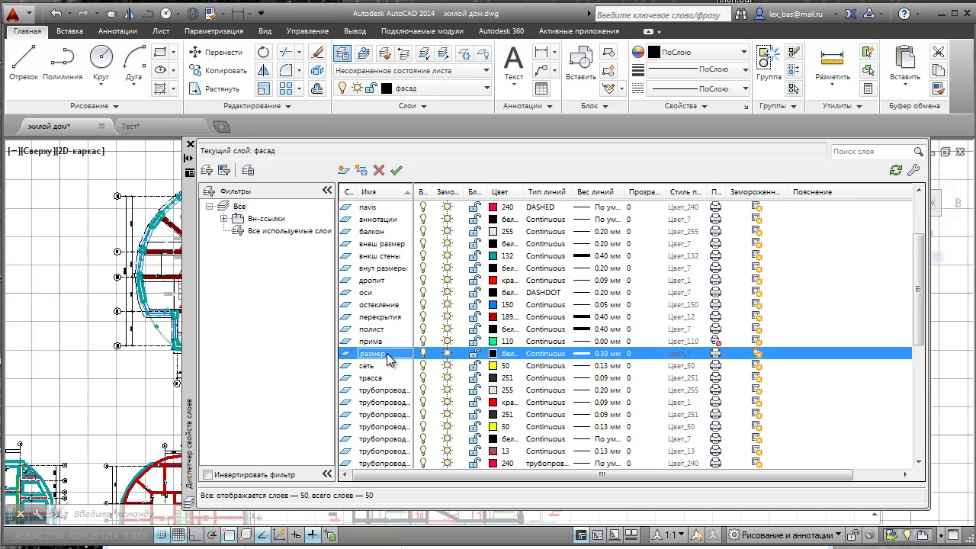
{"action": "left_click", "coordinate": [407, 244]}
{"action": "left_click", "coordinate": [407, 268]}
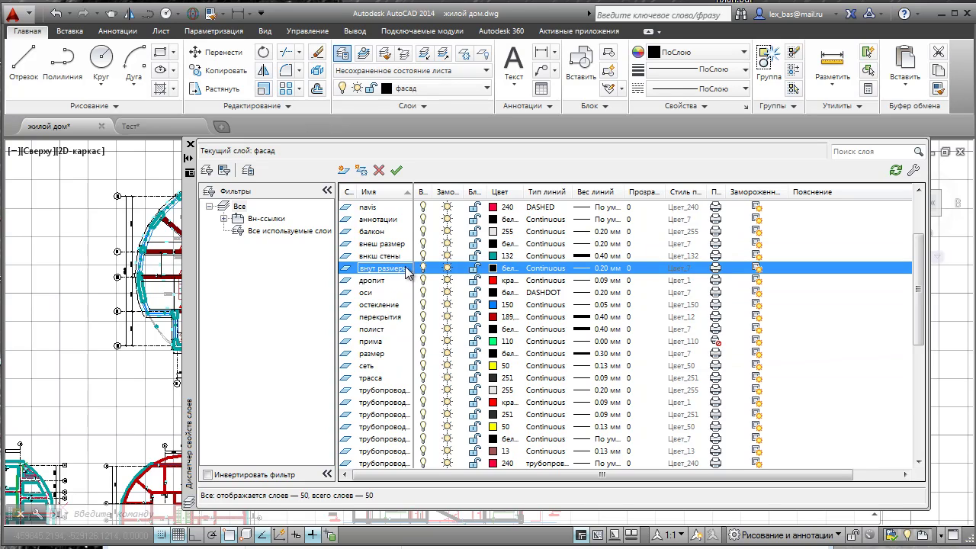
{"action": "left_click", "coordinate": [402, 244]}
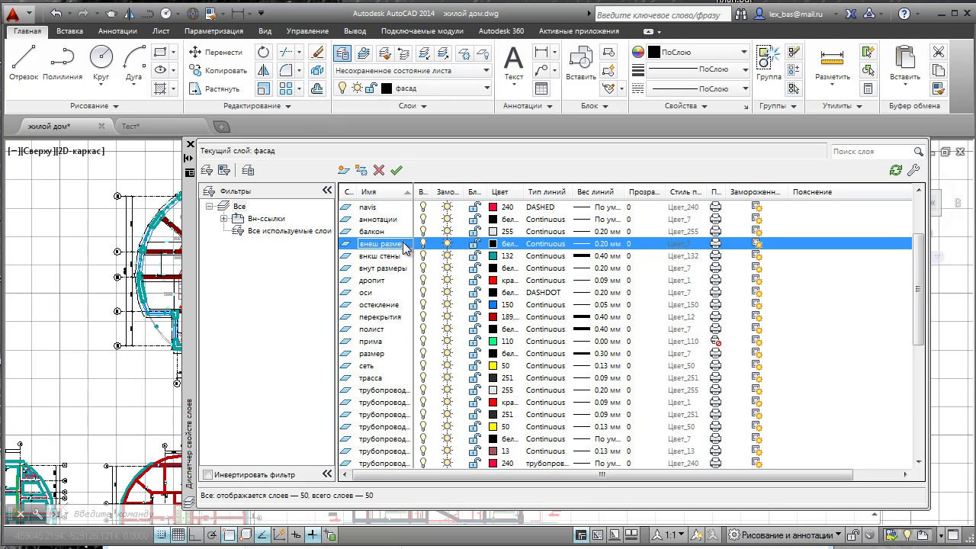
{"action": "left_click", "coordinate": [402, 271]}
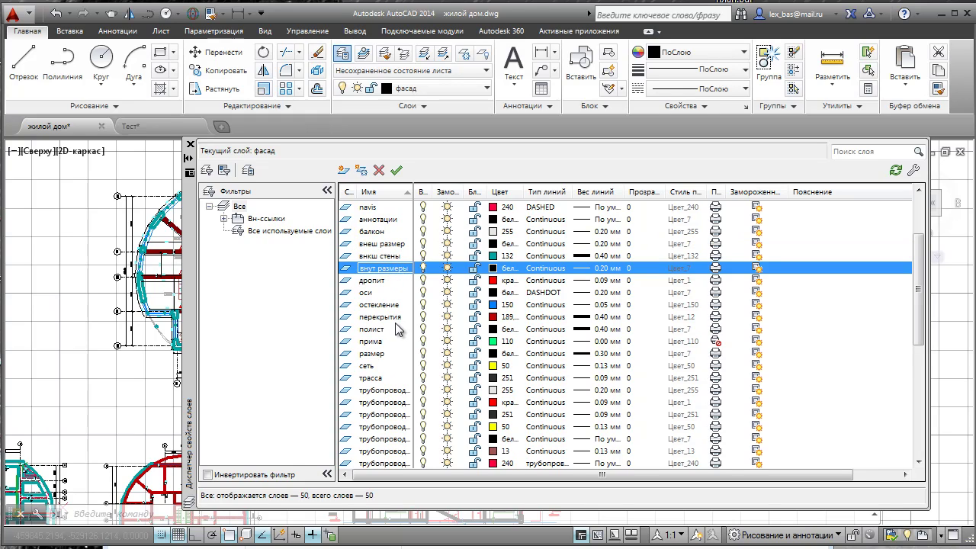
{"action": "left_click", "coordinate": [388, 355]}
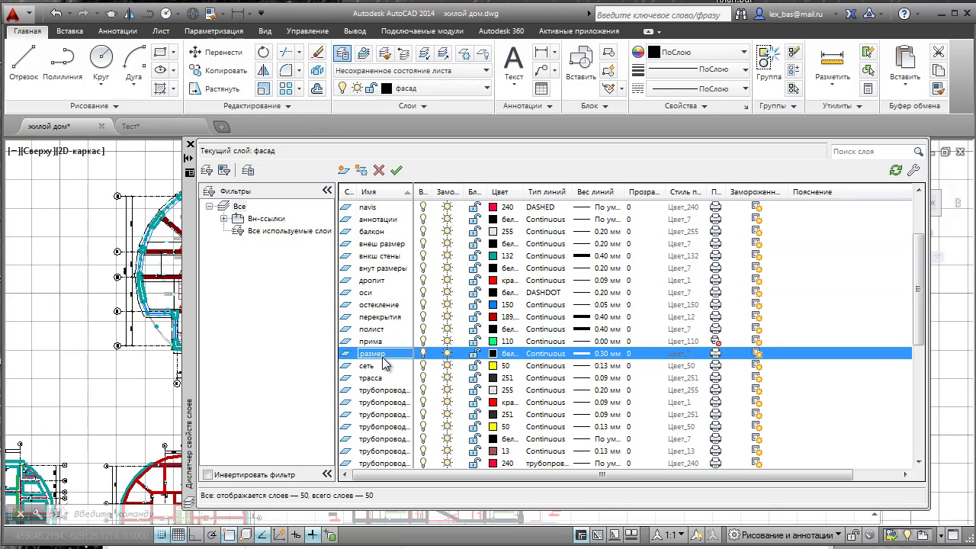
{"action": "left_click", "coordinate": [384, 247]}
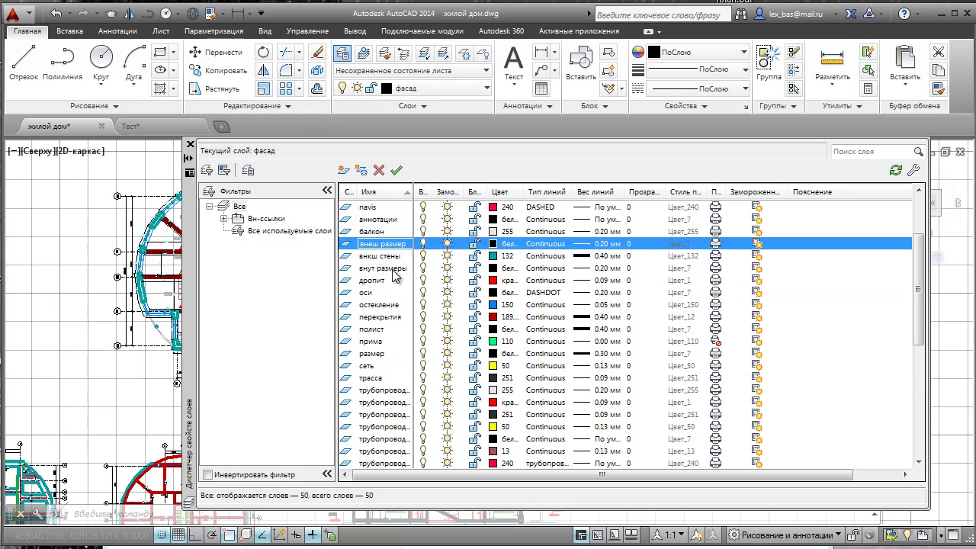
{"action": "left_click", "coordinate": [389, 270], "text": "ctrl"}
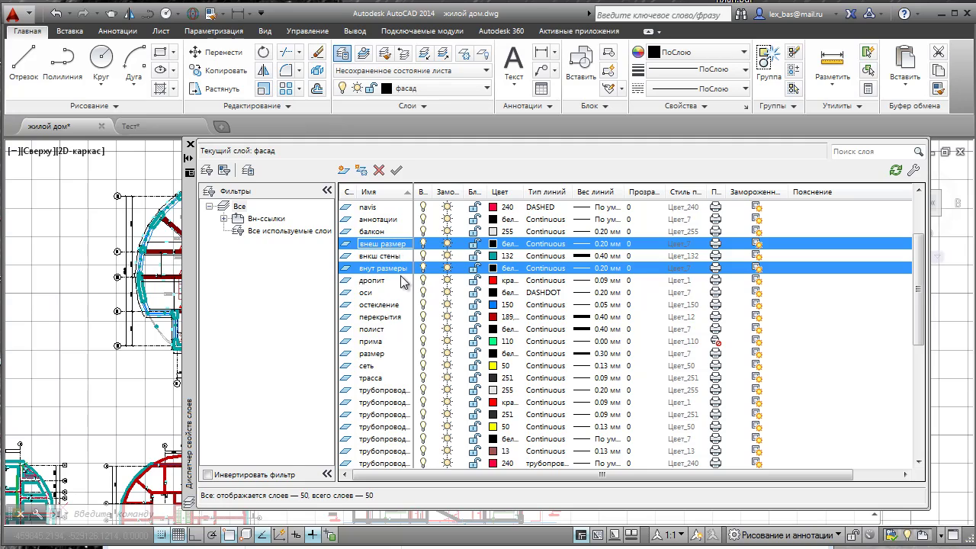
Step: Merge внеш размер and внут размеры into the размер layer and confirm with Да
{"action": "right_click", "coordinate": [397, 269]}
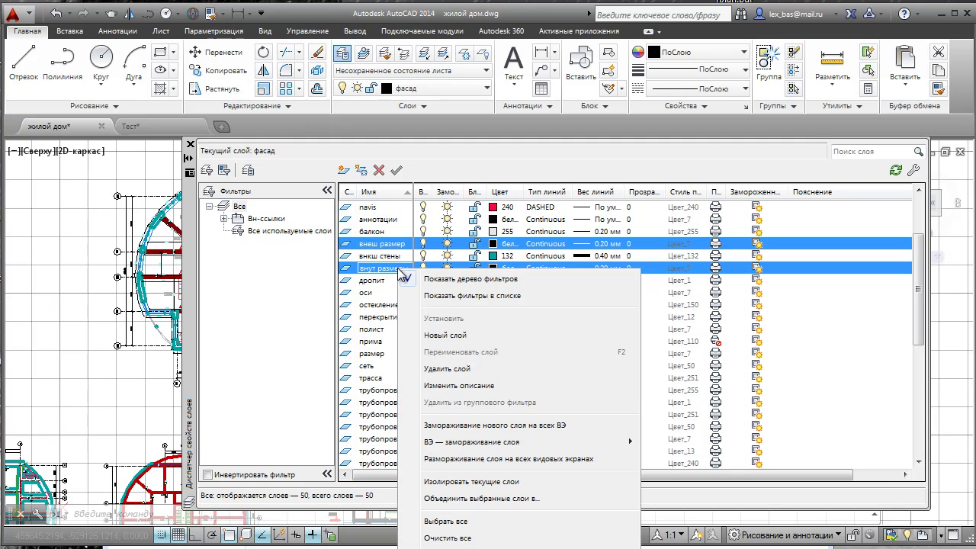
{"action": "left_click", "coordinate": [532, 499]}
{"action": "left_click_drag", "start_coordinate": [341, 218], "coordinate": [448, 174]}
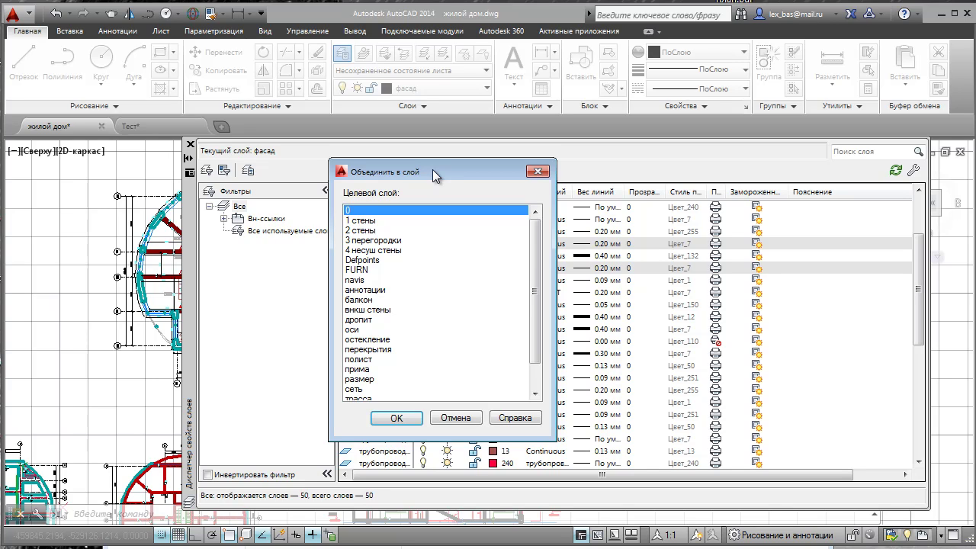
{"action": "left_click_drag", "start_coordinate": [433, 170], "coordinate": [699, 261]}
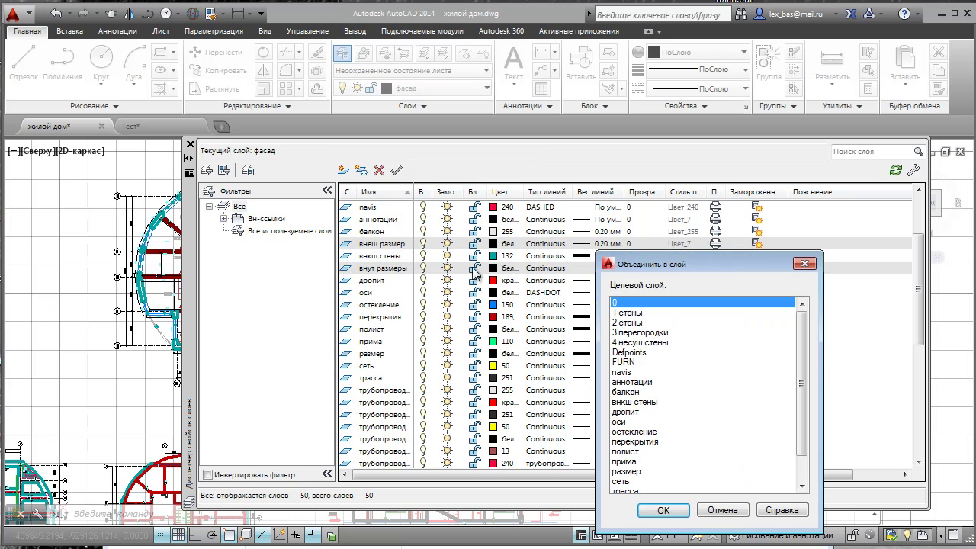
{"action": "mouse_move", "coordinate": [640, 266]}
{"action": "left_mouse_down"}
{"action": "mouse_move", "coordinate": [499, 167]}
{"action": "mouse_move", "coordinate": [482, 173]}
{"action": "left_mouse_up"}
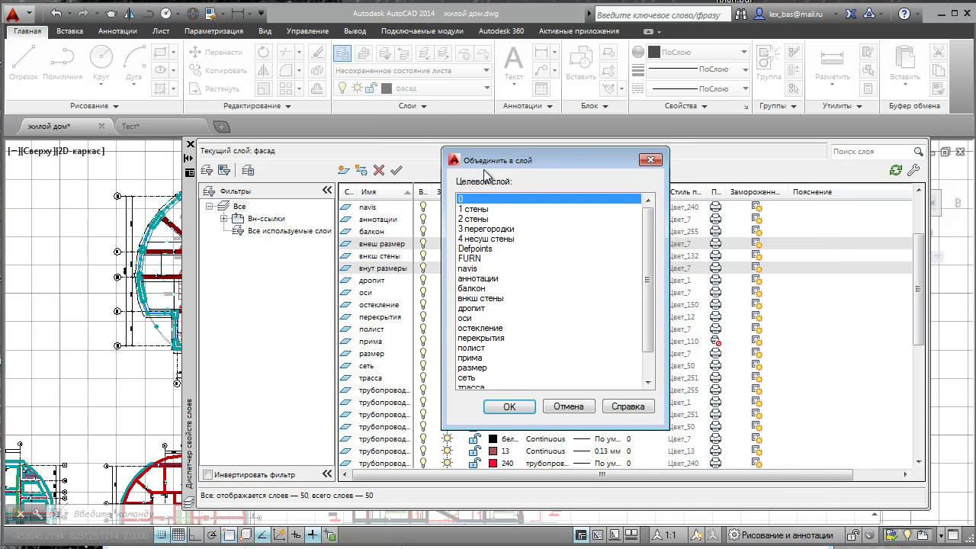
{"action": "left_click", "coordinate": [472, 367]}
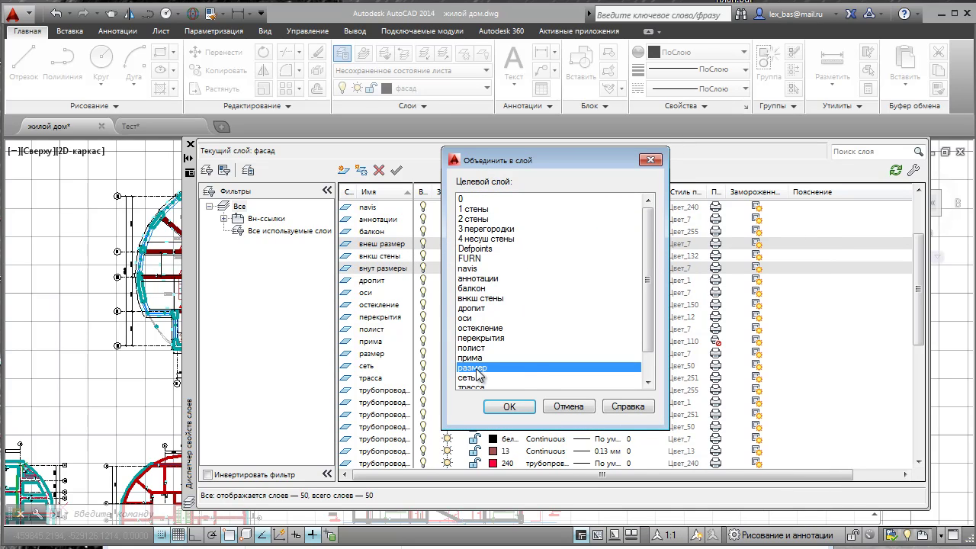
{"action": "left_click", "coordinate": [509, 407]}
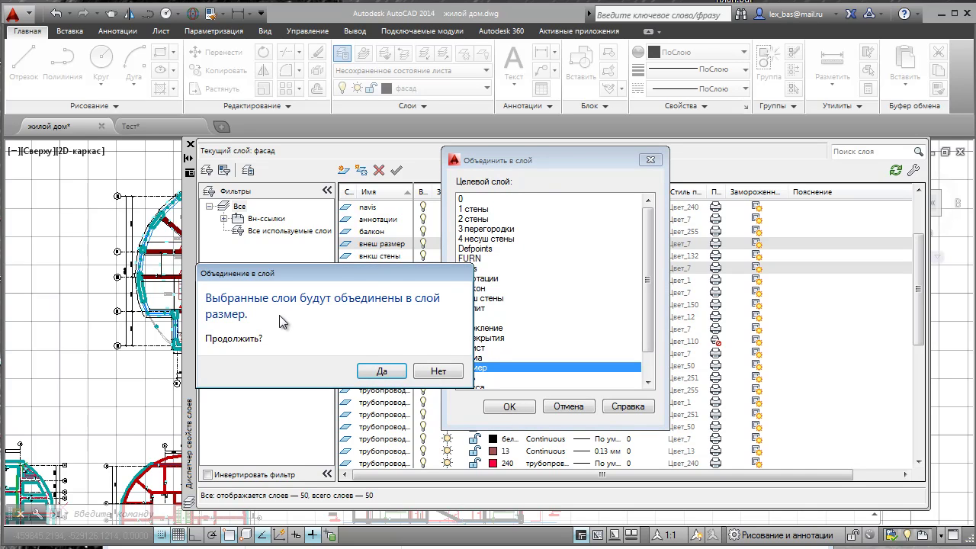
{"action": "left_click", "coordinate": [382, 372]}
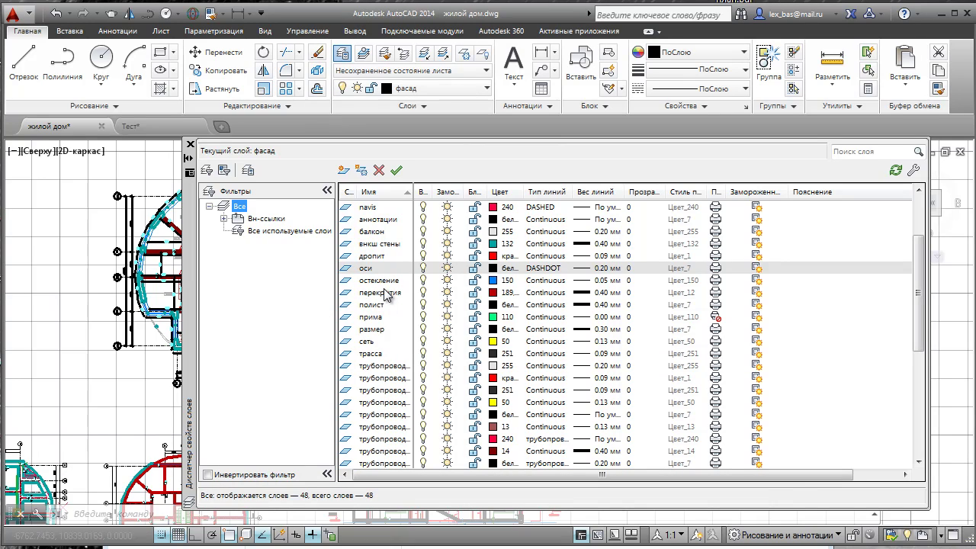
Step: Scroll through the layer list and sort it by the Имя column
{"action": "left_click", "coordinate": [374, 341]}
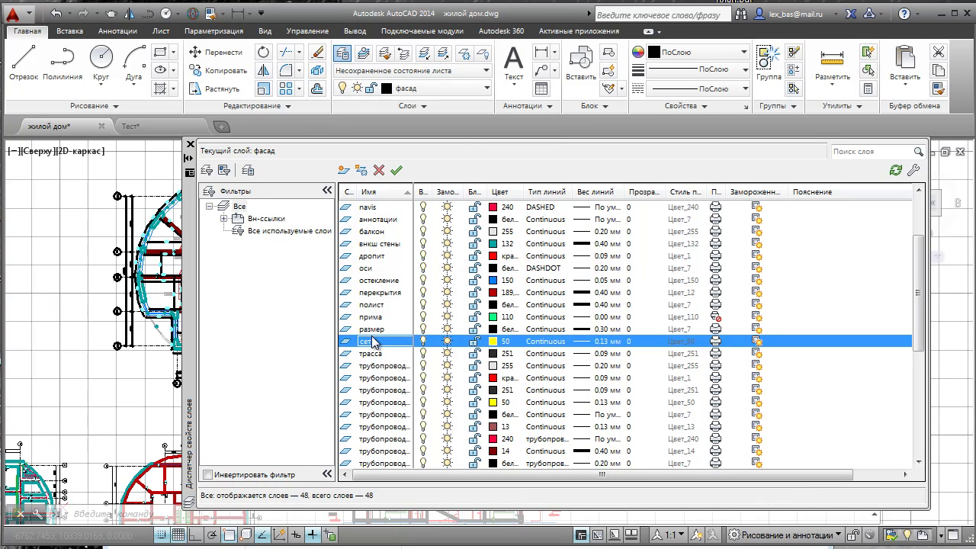
{"action": "scroll", "coordinate": [373, 341], "scroll_direction": "down", "scroll_amount": 4}
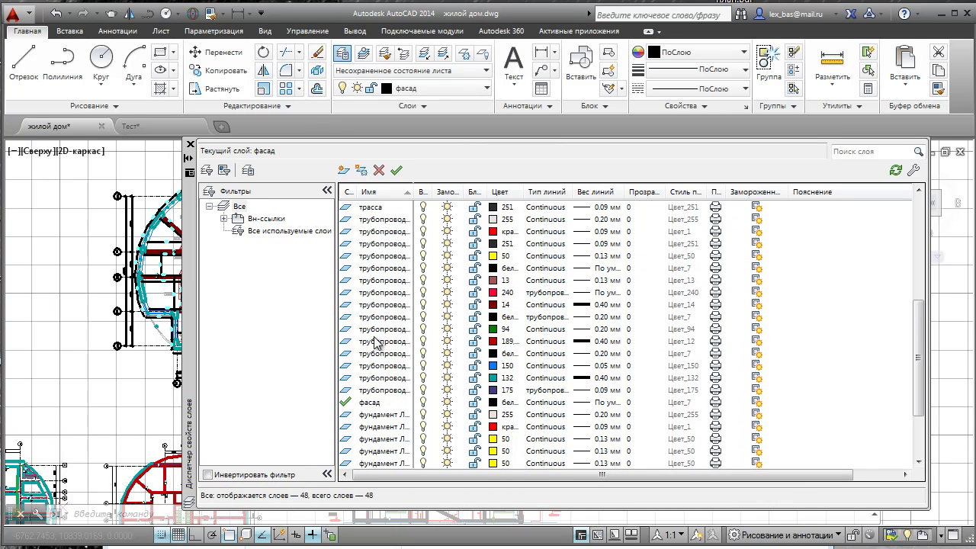
{"action": "scroll", "coordinate": [373, 342], "scroll_direction": "down", "scroll_amount": 3}
{"action": "scroll", "coordinate": [381, 404], "scroll_direction": "up", "scroll_amount": 4}
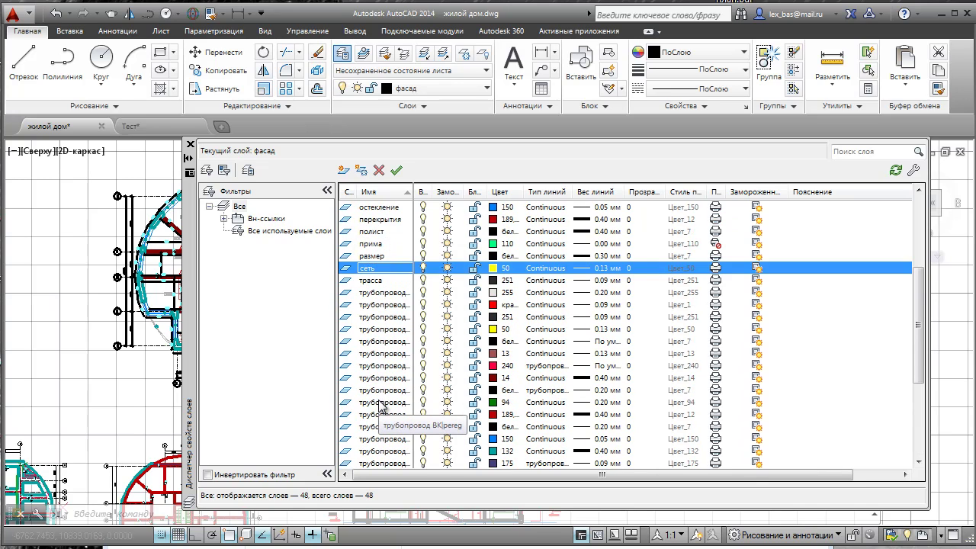
{"action": "scroll", "coordinate": [381, 404], "scroll_direction": "up", "scroll_amount": 4}
{"action": "scroll", "coordinate": [381, 407], "scroll_direction": "up", "scroll_amount": 1}
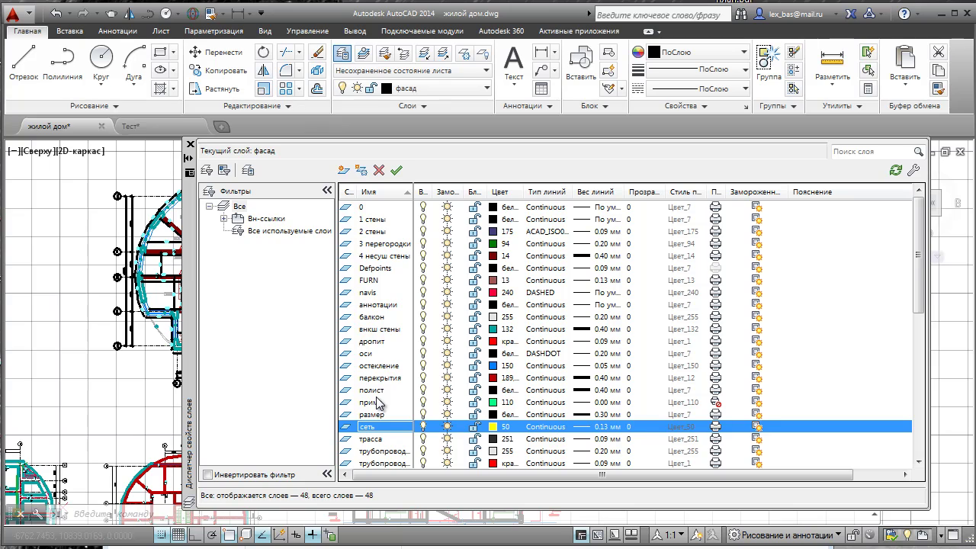
{"action": "left_click", "coordinate": [369, 194]}
{"action": "left_click", "coordinate": [369, 197]}
Step: Step through layers 0 to 4 несущ стены, then close the Layer Properties Manager
{"action": "left_click", "coordinate": [375, 208]}
{"action": "left_click", "coordinate": [383, 220]}
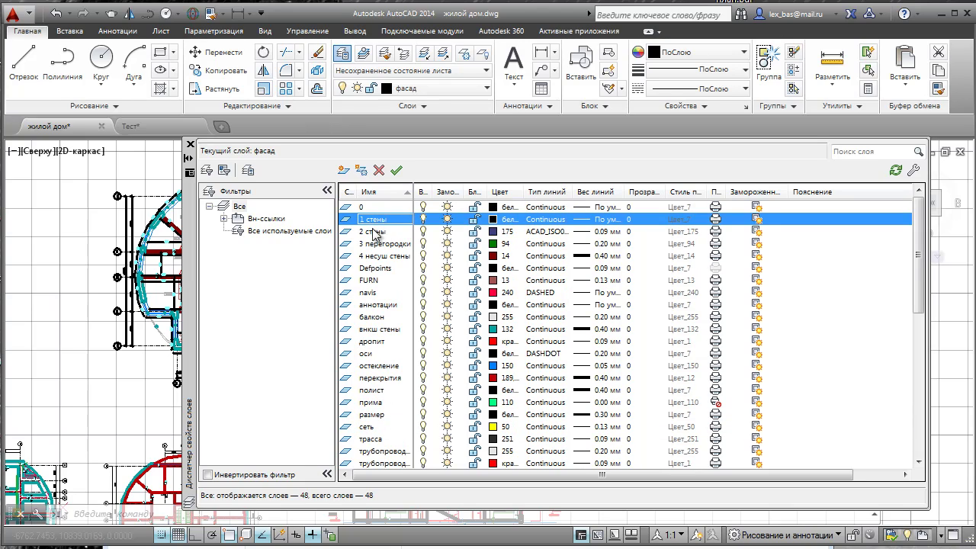
{"action": "left_click", "coordinate": [373, 232]}
{"action": "left_click", "coordinate": [374, 244]}
{"action": "left_click", "coordinate": [376, 256]}
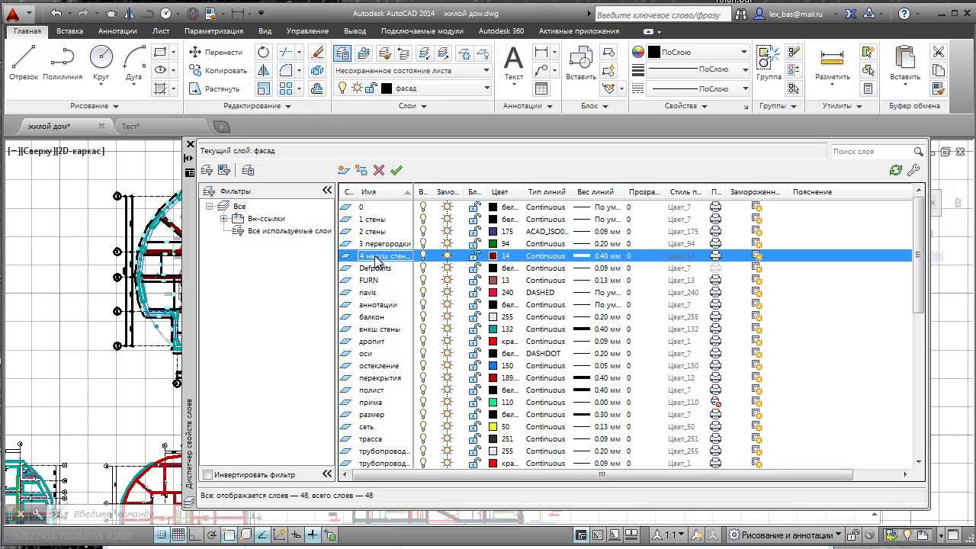
{"action": "left_click", "coordinate": [379, 244]}
{"action": "left_click", "coordinate": [375, 232]}
{"action": "left_click", "coordinate": [373, 220]}
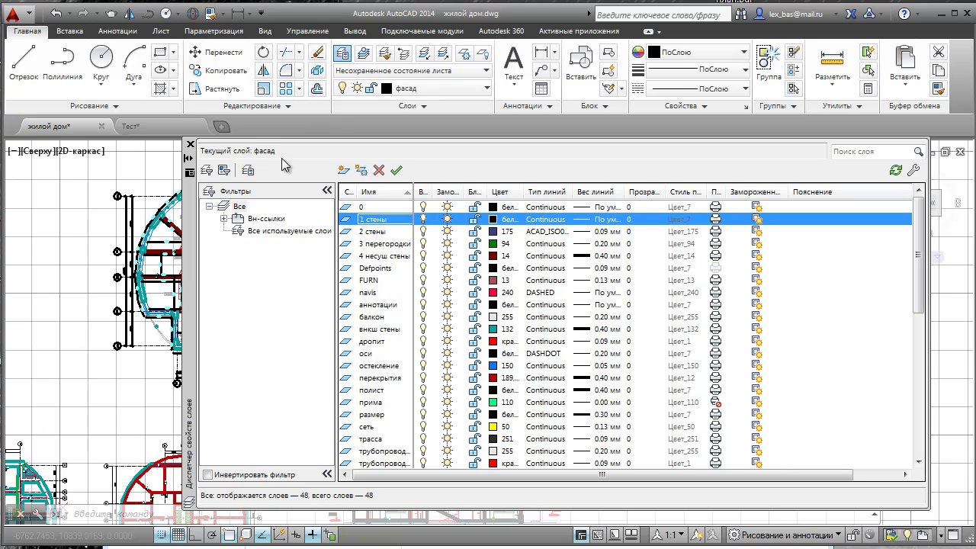
{"action": "left_click", "coordinate": [190, 144]}
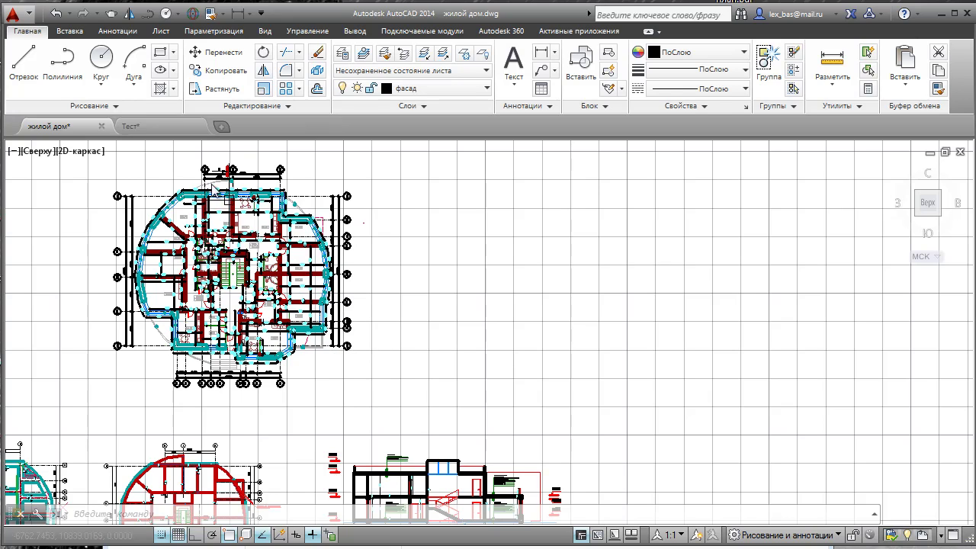
Step: Open the External References palette from the Вставка tab and enlarge its Подробности area
{"action": "left_click", "coordinate": [70, 31]}
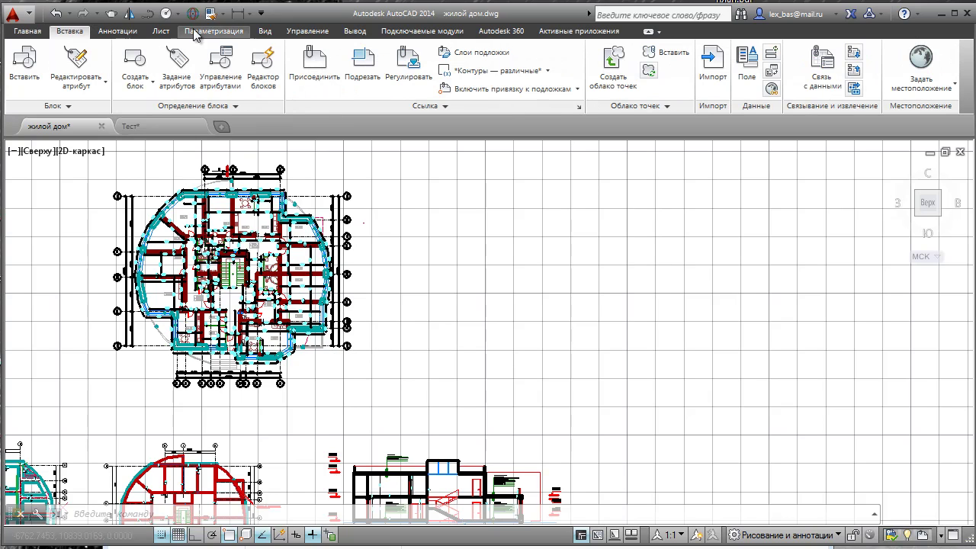
{"action": "left_click", "coordinate": [579, 107]}
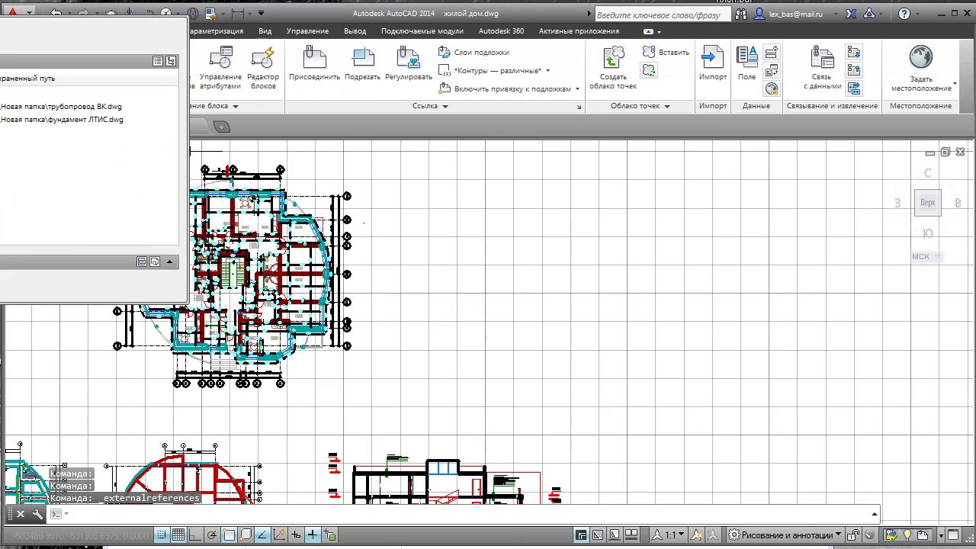
{"action": "left_click", "coordinate": [358, 219]}
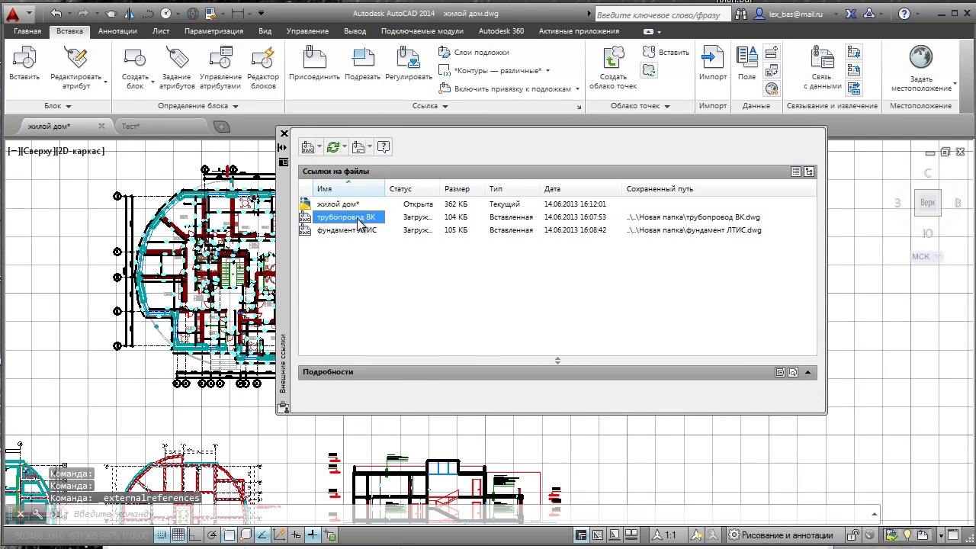
{"action": "left_click", "coordinate": [360, 229]}
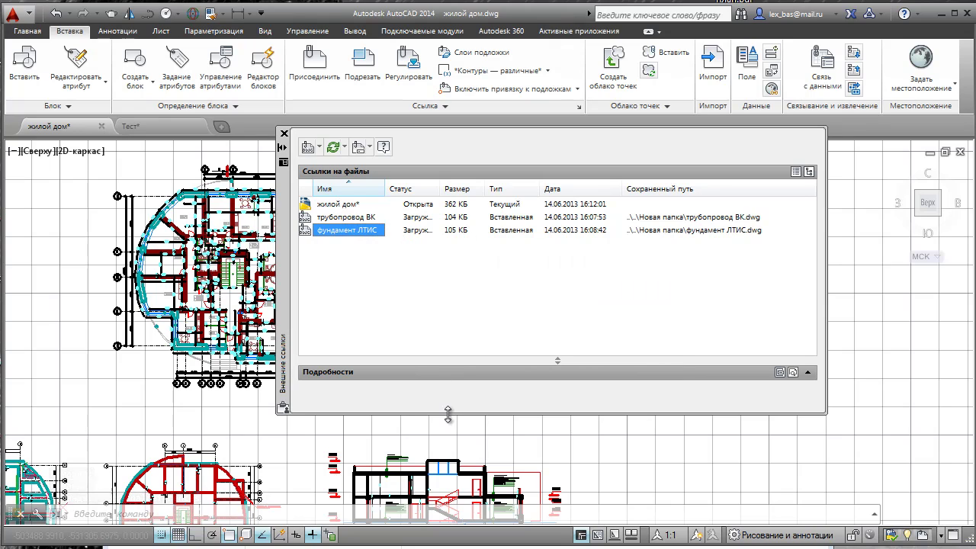
{"action": "left_click_drag", "start_coordinate": [447, 414], "coordinate": [448, 525]}
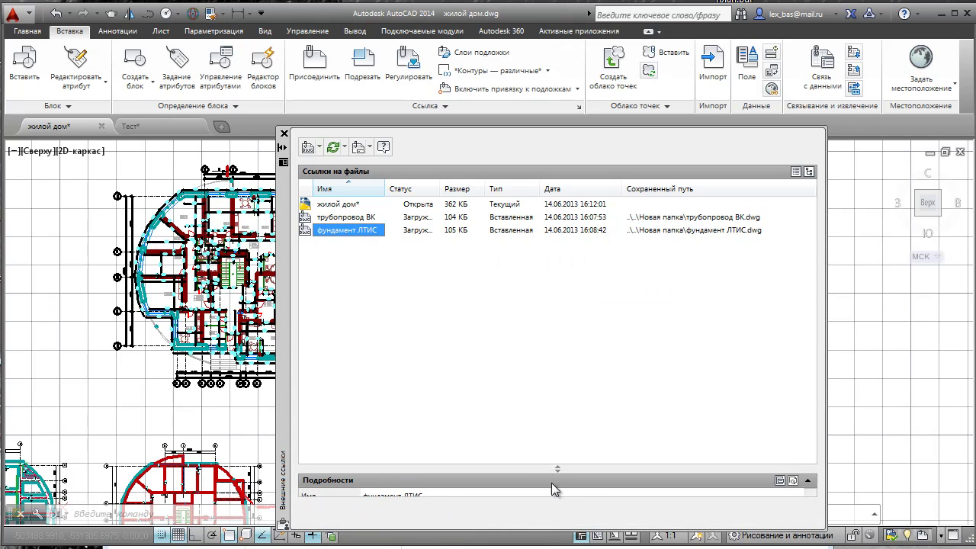
{"action": "left_click_drag", "start_coordinate": [554, 489], "coordinate": [554, 343]}
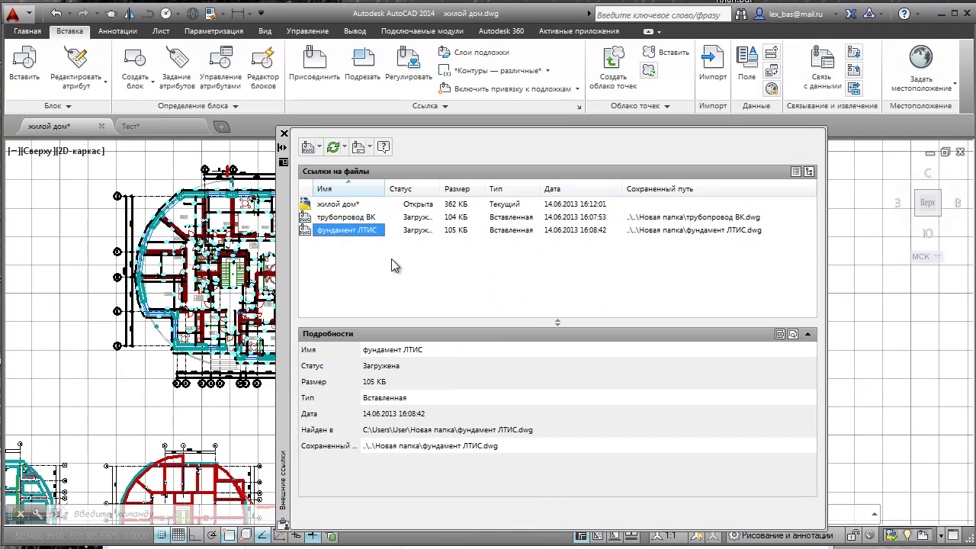
Step: Keep the Вставленная type, then remove the stored path from трубопровод ВК and фундамент ЛТИС
{"action": "left_click", "coordinate": [410, 403]}
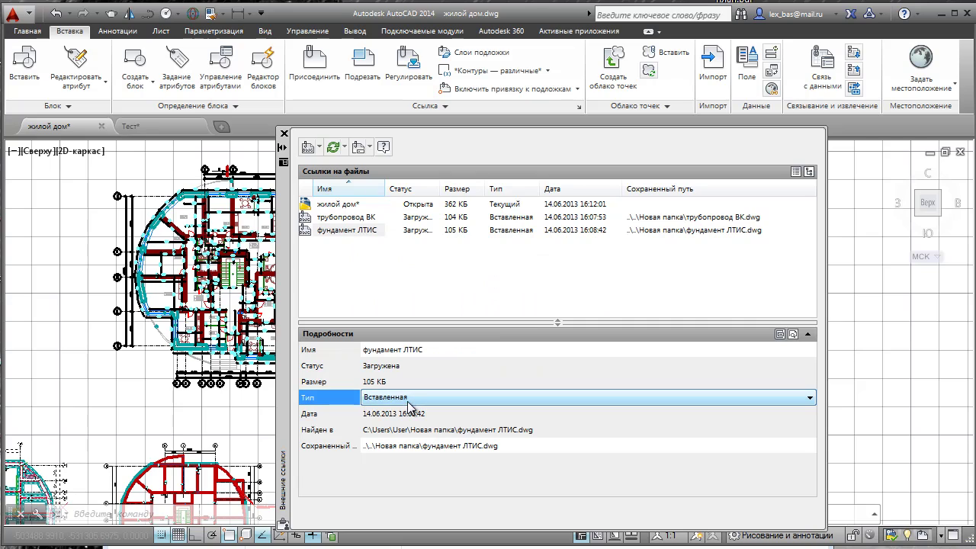
{"action": "left_click", "coordinate": [410, 397]}
{"action": "left_click", "coordinate": [384, 299]}
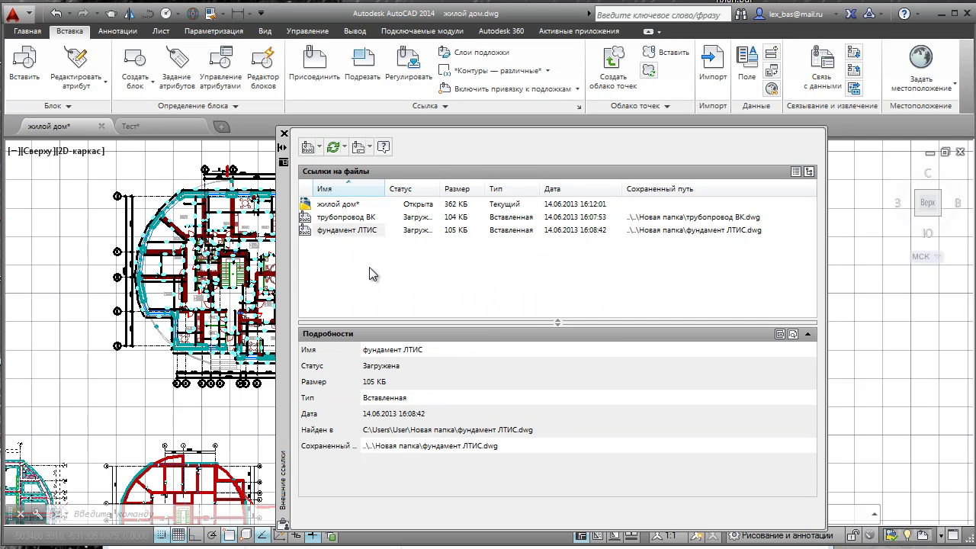
{"action": "left_click", "coordinate": [359, 218]}
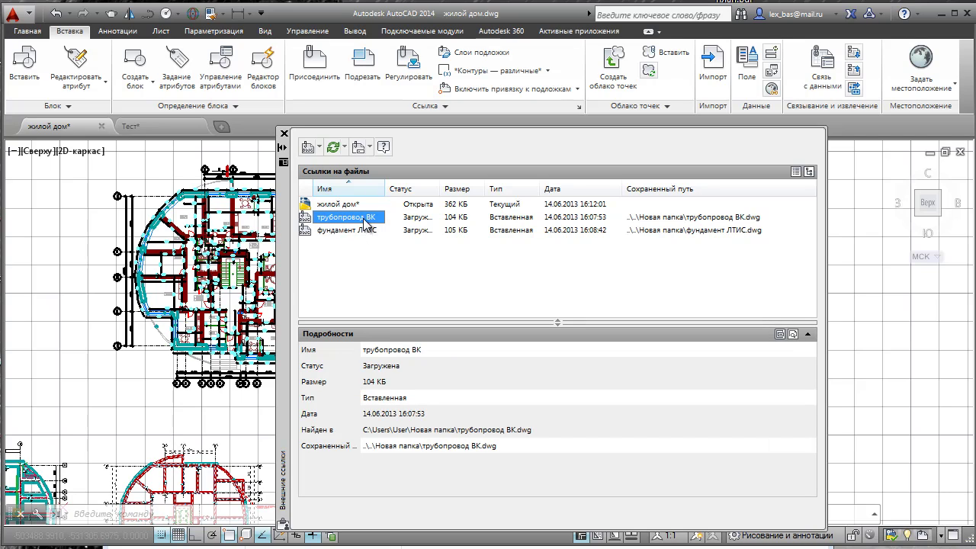
{"action": "left_click", "coordinate": [363, 229], "text": "ctrl"}
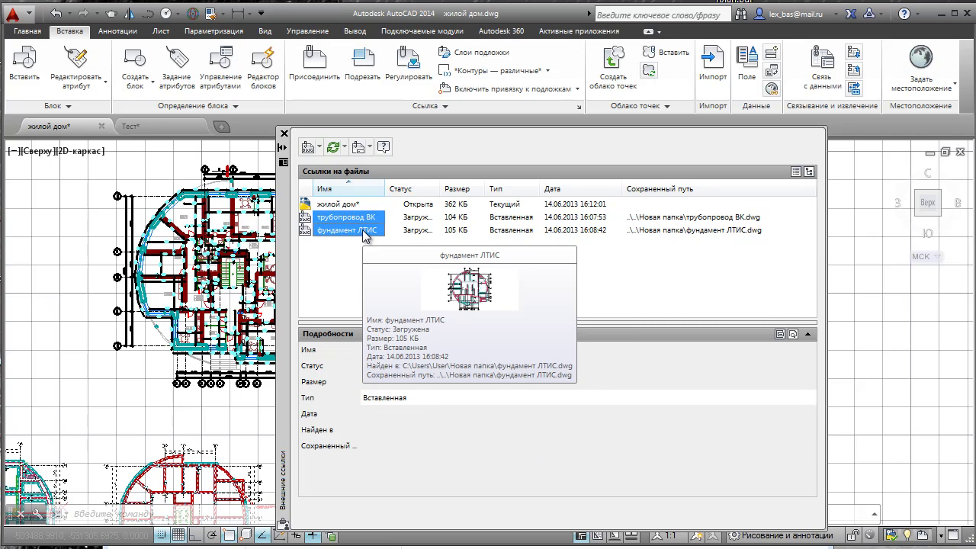
{"action": "right_click", "coordinate": [338, 232]}
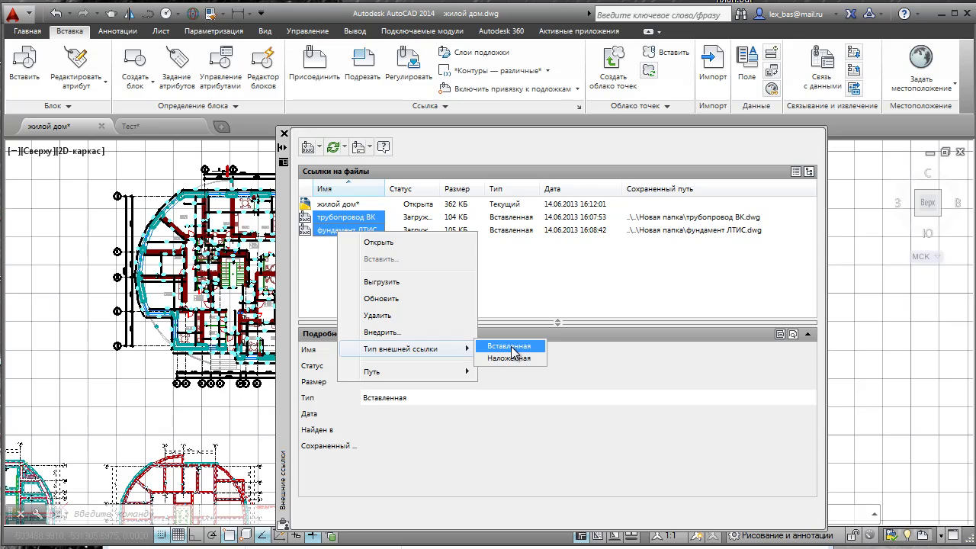
{"action": "mouse_move", "coordinate": [407, 371]}
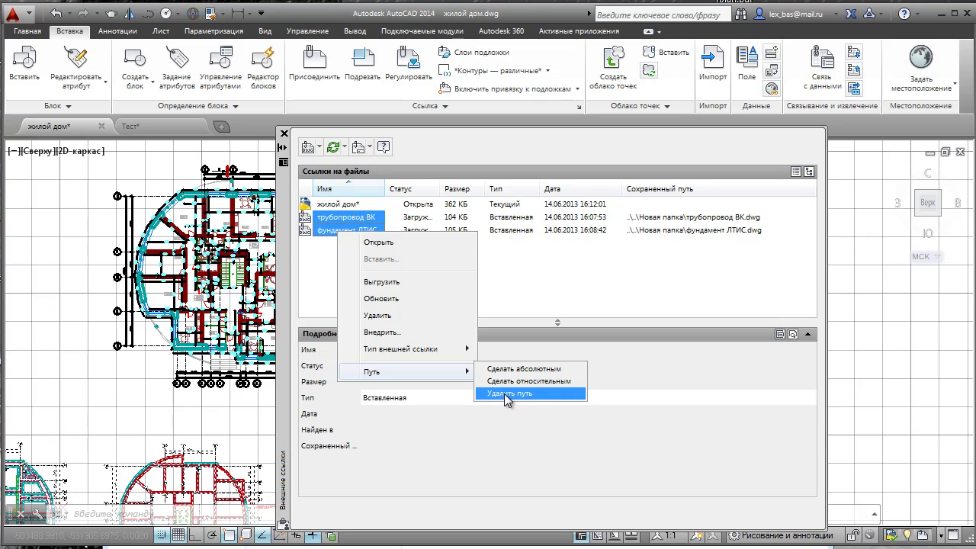
{"action": "left_click", "coordinate": [505, 395]}
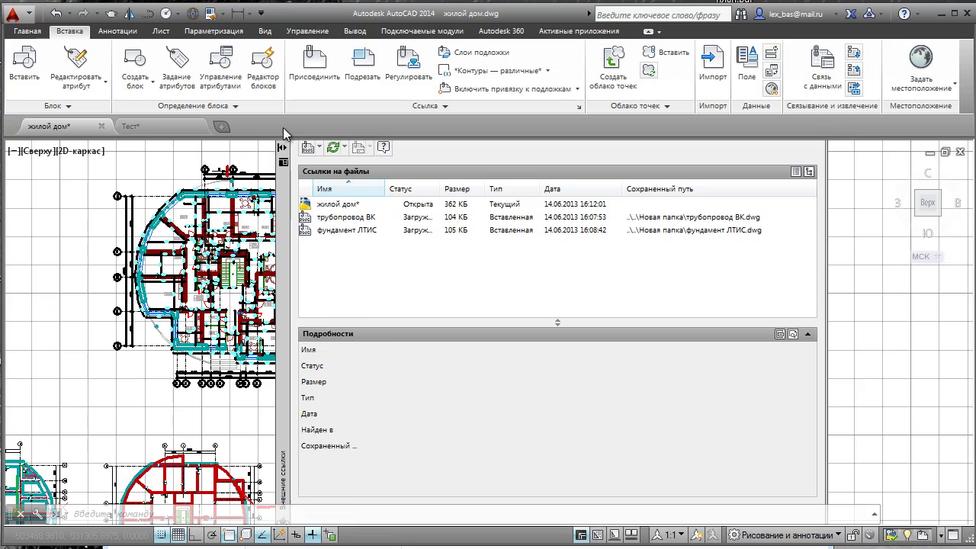
Step: Close the external references palette and zoom in on the red column rectangles near the round floor plan
{"action": "left_click", "coordinate": [284, 133]}
{"action": "middle_click_drag", "start_coordinate": [483, 322], "coordinate": [645, 233]}
{"action": "middle_click_drag", "start_coordinate": [680, 323], "coordinate": [632, 318]}
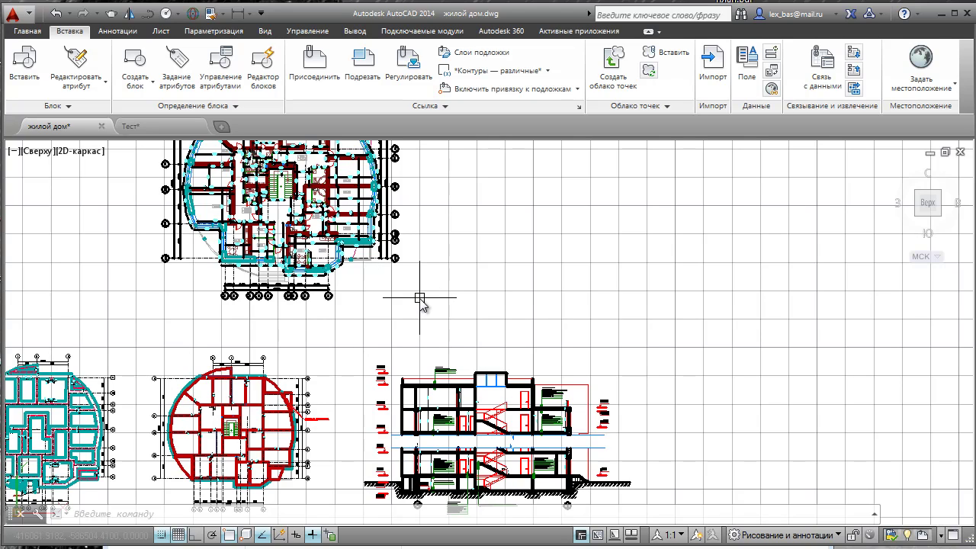
{"action": "middle_click_drag", "start_coordinate": [336, 372], "coordinate": [330, 299]}
{"action": "scroll", "coordinate": [331, 299], "scroll_direction": "up", "scroll_amount": 5}
{"action": "mouse_move", "coordinate": [298, 371]}
{"action": "middle_mouse_down"}
{"action": "mouse_move", "coordinate": [240, 375]}
{"action": "mouse_move", "coordinate": [261, 449]}
{"action": "middle_mouse_up"}
Step: Hatch the lower red column rectangle with a solid black fill by picking inside it
{"action": "scroll", "coordinate": [724, 321], "scroll_direction": "up", "scroll_amount": 5}
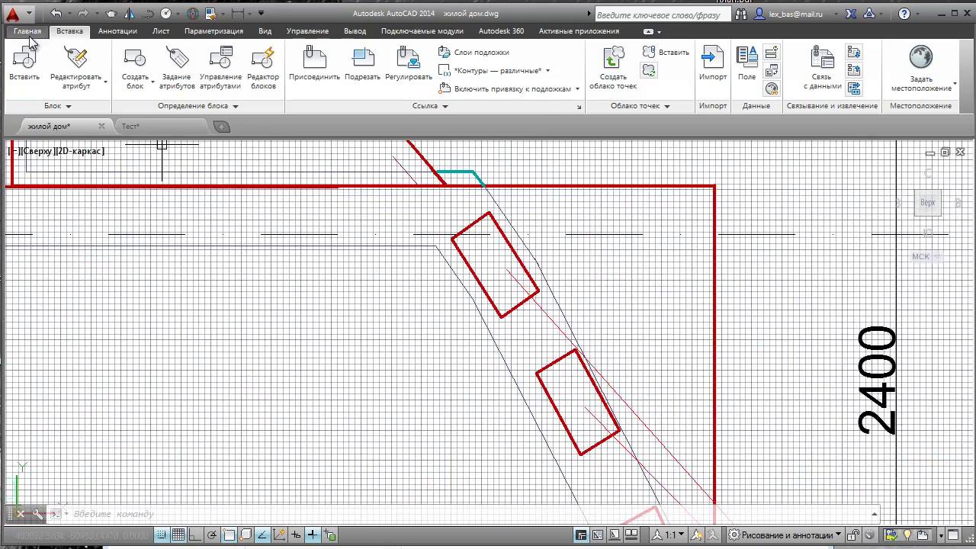
{"action": "left_click", "coordinate": [27, 32]}
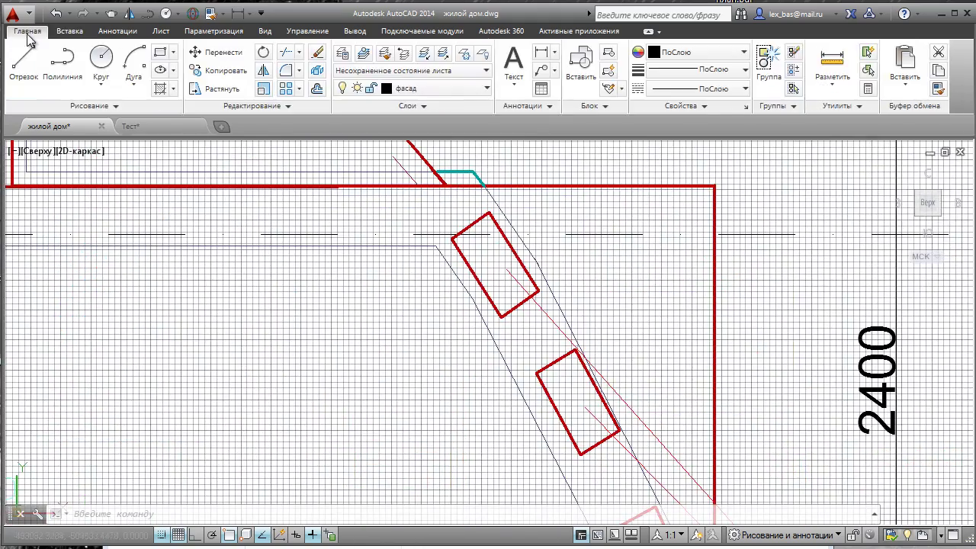
{"action": "left_click", "coordinate": [161, 88]}
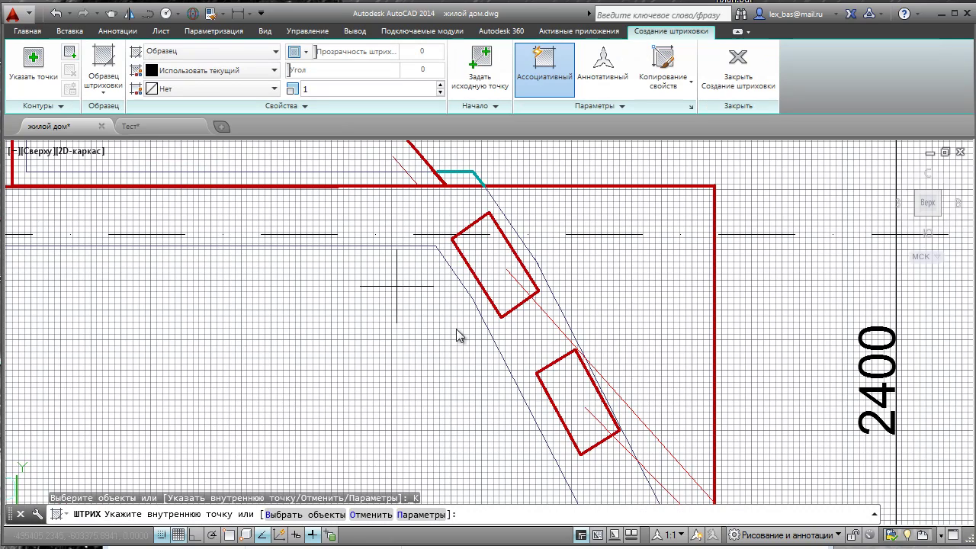
{"action": "left_click", "coordinate": [560, 388]}
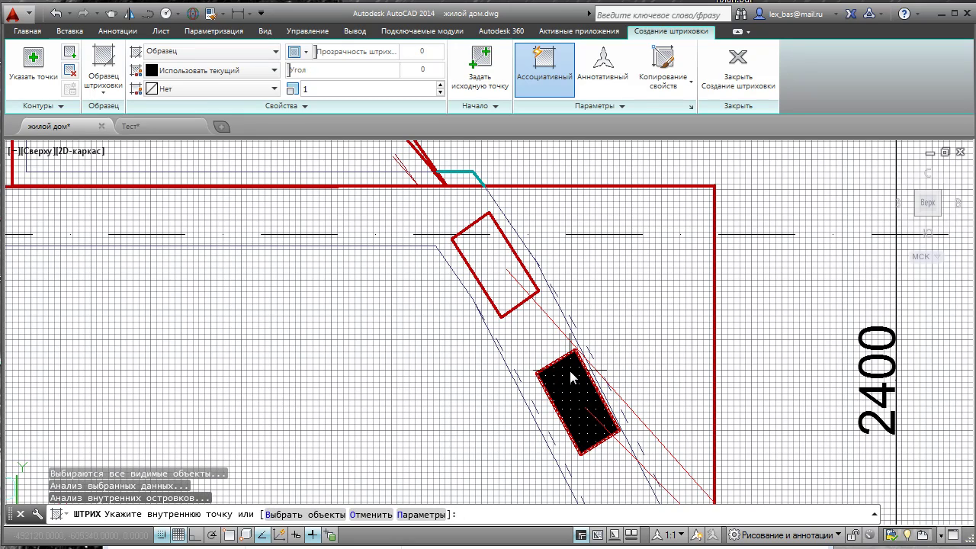
{"action": "key", "text": "Return"}
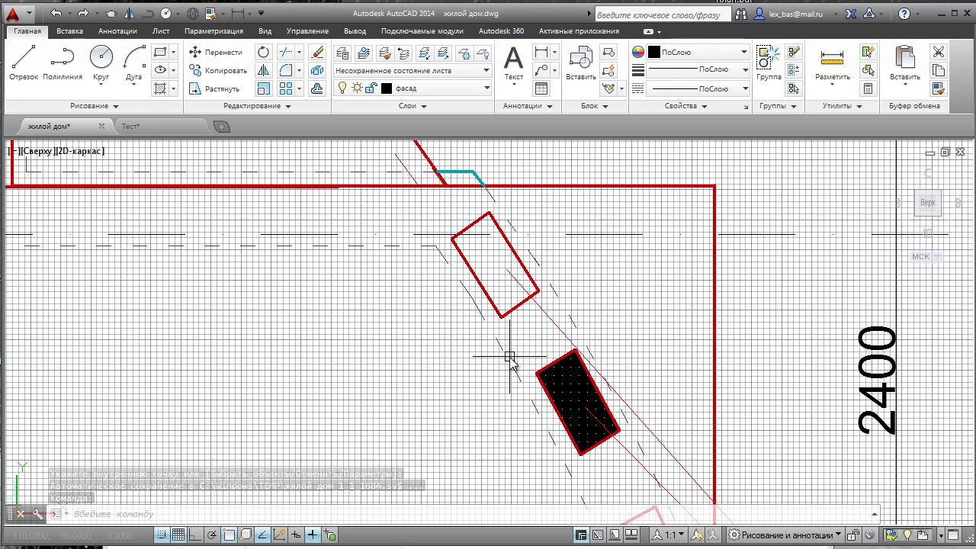
Step: Hatch the upper red column rectangle solid black by selecting it as a boundary object
{"action": "left_click", "coordinate": [160, 89]}
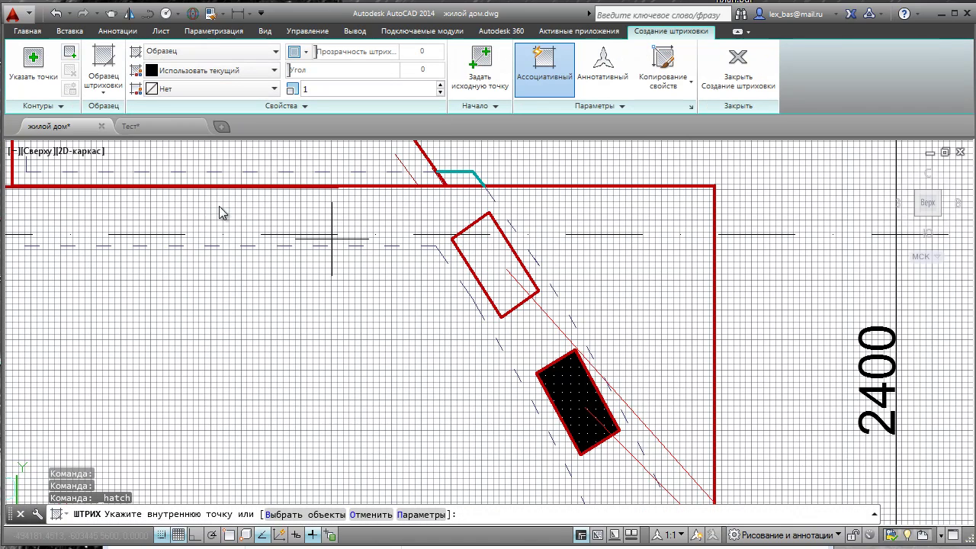
{"action": "left_click", "coordinate": [71, 55]}
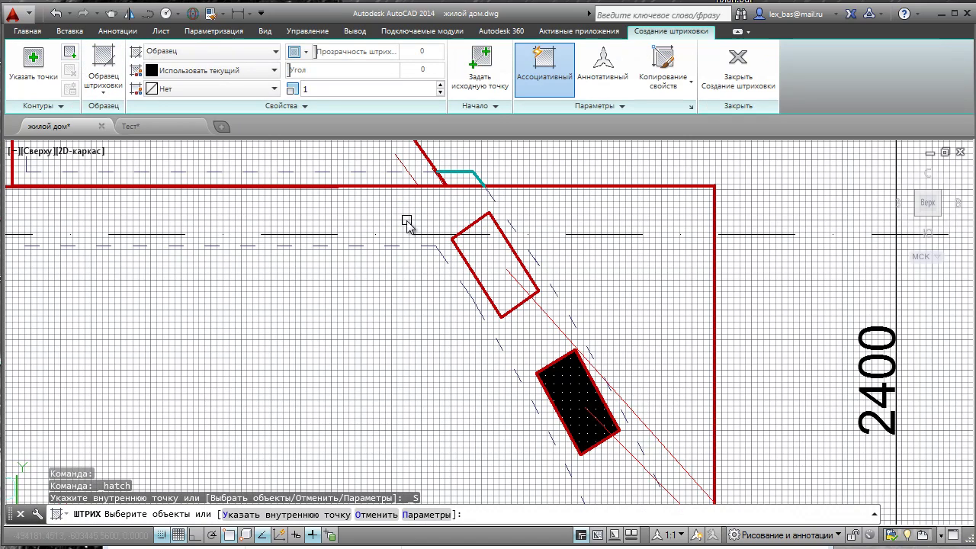
{"action": "left_click", "coordinate": [473, 229]}
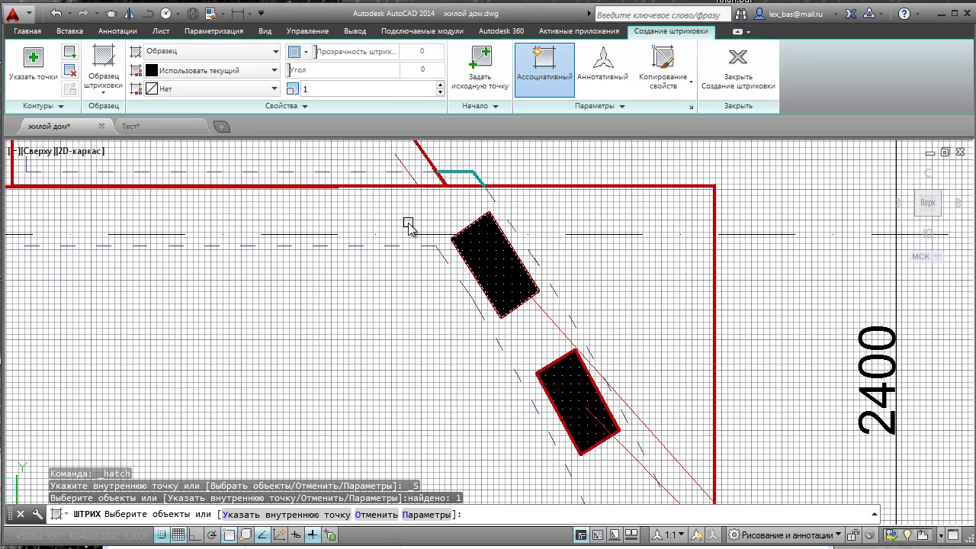
{"action": "key", "text": "Return"}
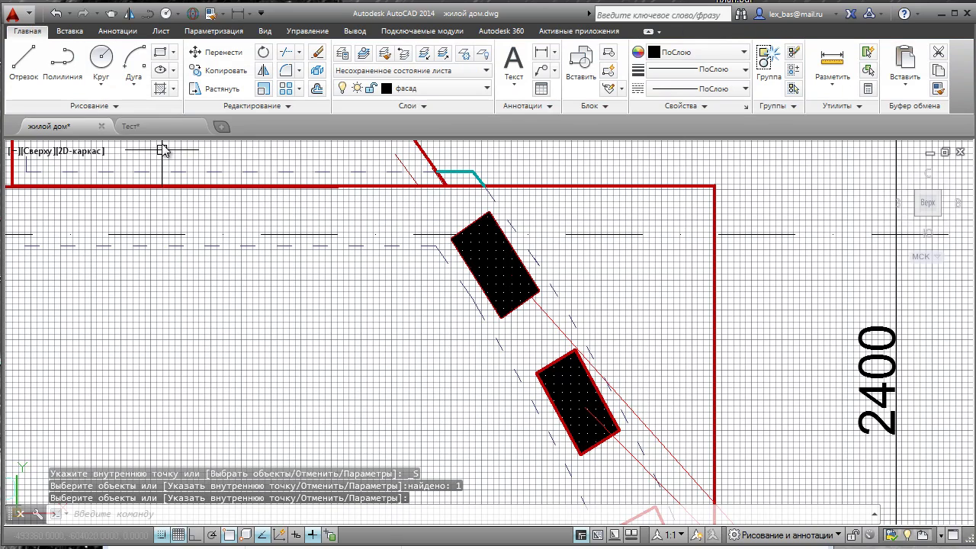
{"action": "left_click", "coordinate": [162, 91]}
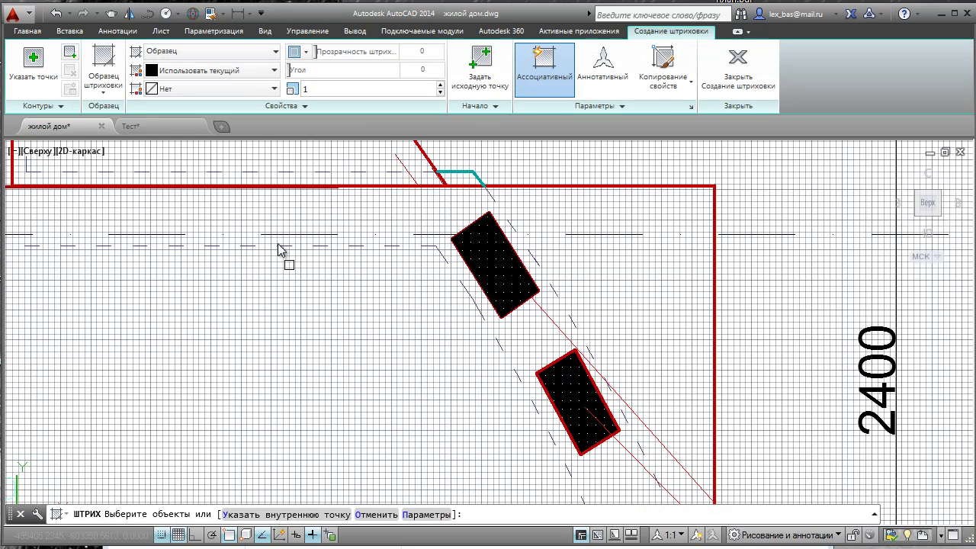
Step: Fill the axis marker 9 circle solid black, then bring up the Autodesk 360 ribbon tools
{"action": "scroll", "coordinate": [228, 290], "scroll_direction": "down", "scroll_amount": 2}
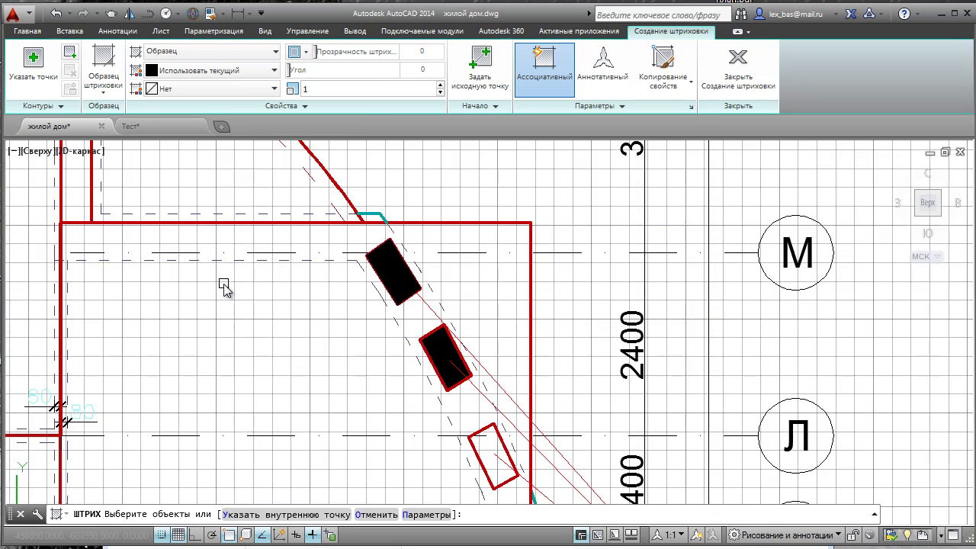
{"action": "middle_click_drag", "start_coordinate": [229, 290], "coordinate": [451, 319]}
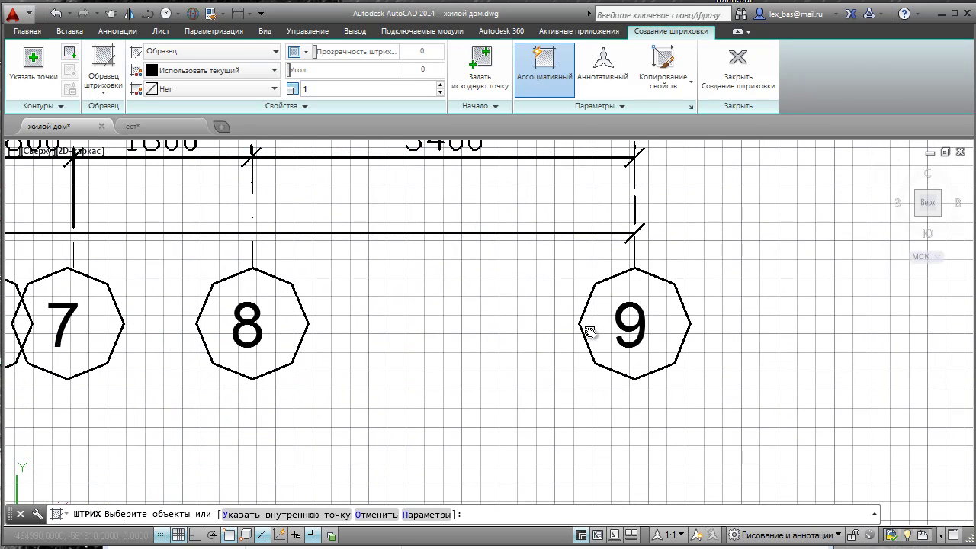
{"action": "left_click", "coordinate": [587, 336]}
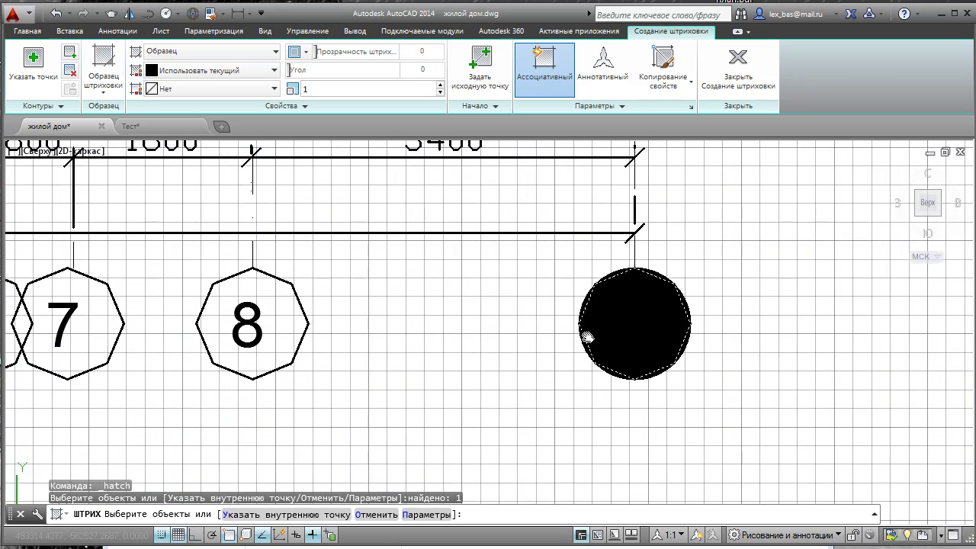
{"action": "key", "text": "Escape"}
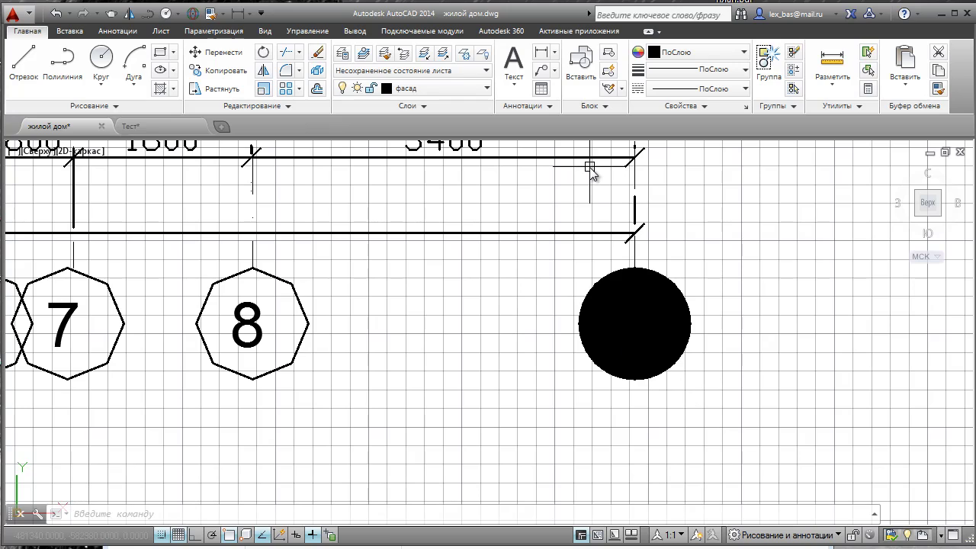
{"action": "left_click", "coordinate": [501, 32]}
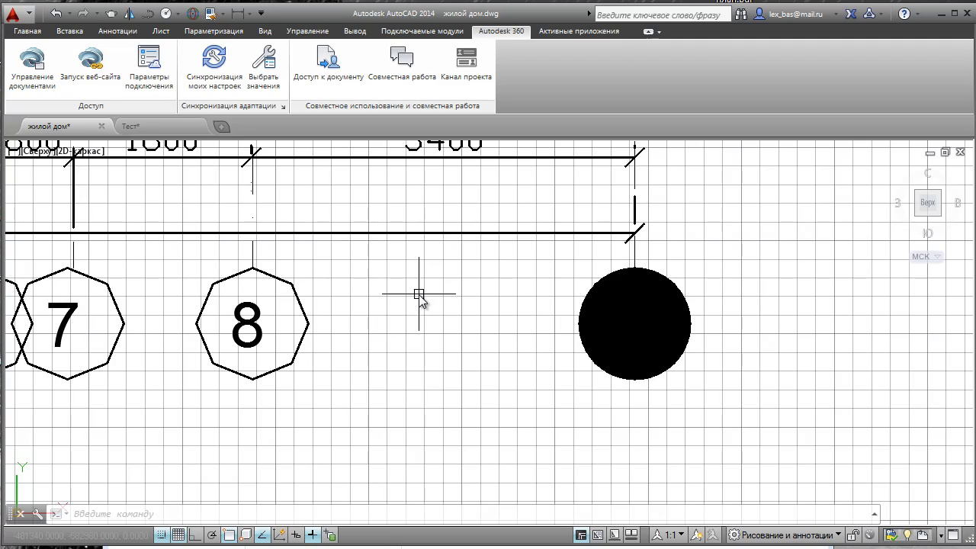
{"action": "left_click", "coordinate": [46, 78]}
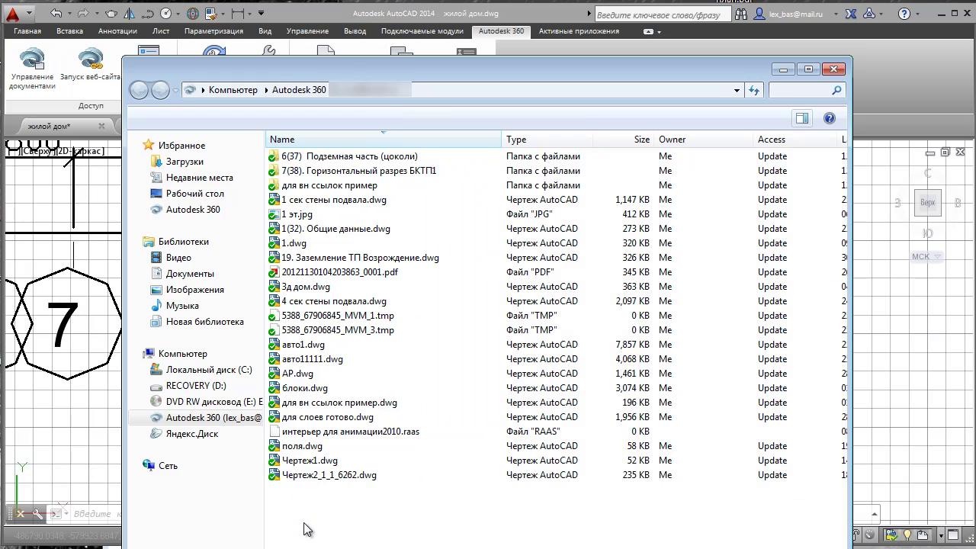
{"action": "left_click", "coordinate": [305, 389]}
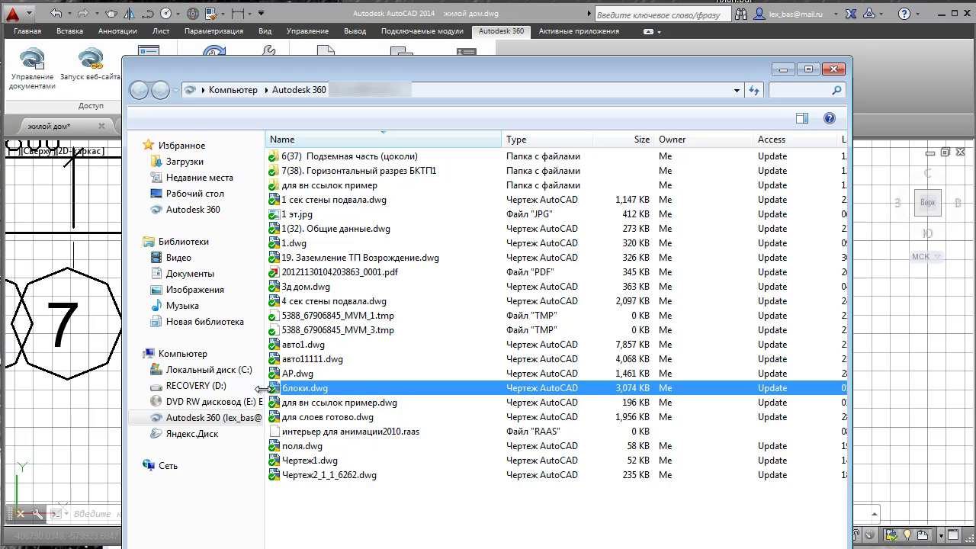
{"action": "key", "text": "Escape"}
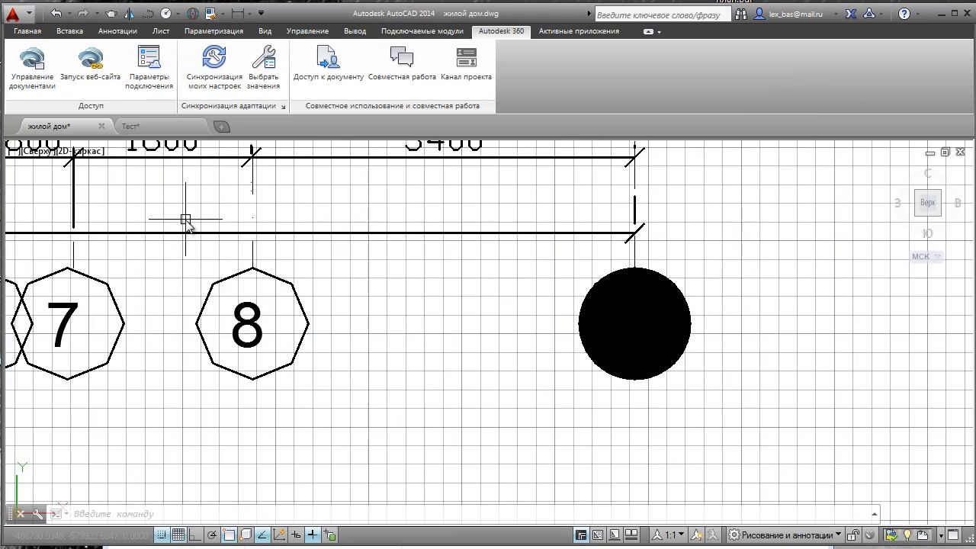
{"action": "middle_click_drag", "start_coordinate": [185, 218], "coordinate": [420, 394]}
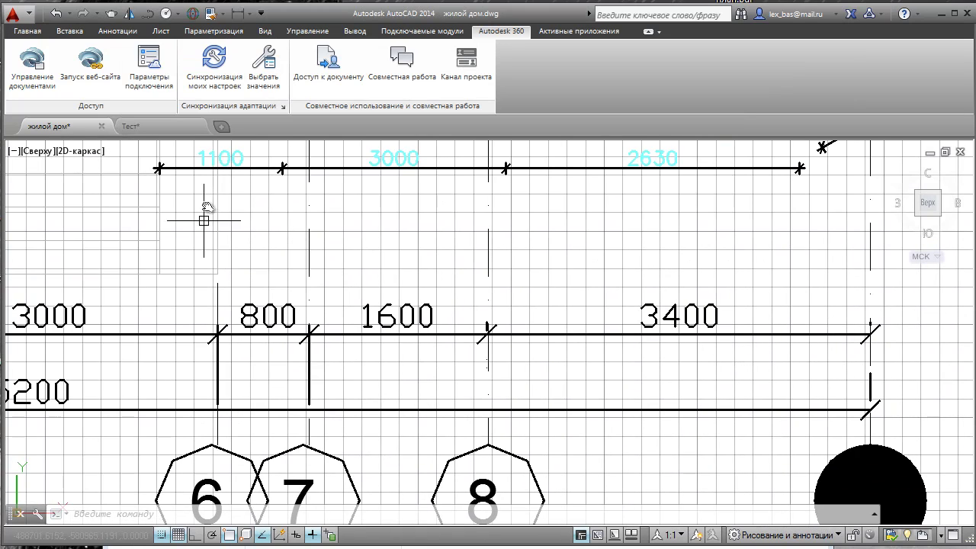
Step: Launch the Autodesk 360 website and choose Edit in AutoCAD 360 Online for 4 сек стены подвала.dwg
{"action": "left_click", "coordinate": [97, 74]}
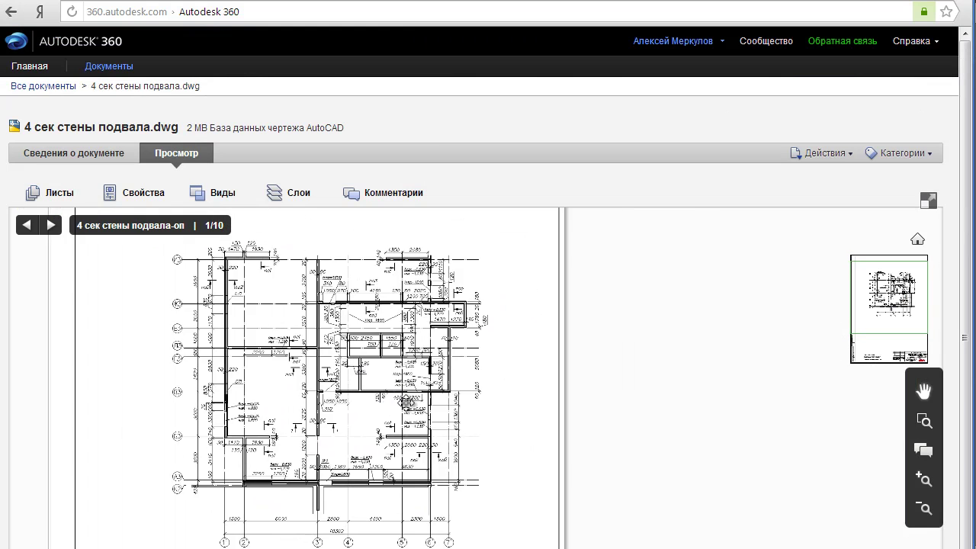
{"action": "left_click", "coordinate": [844, 158]}
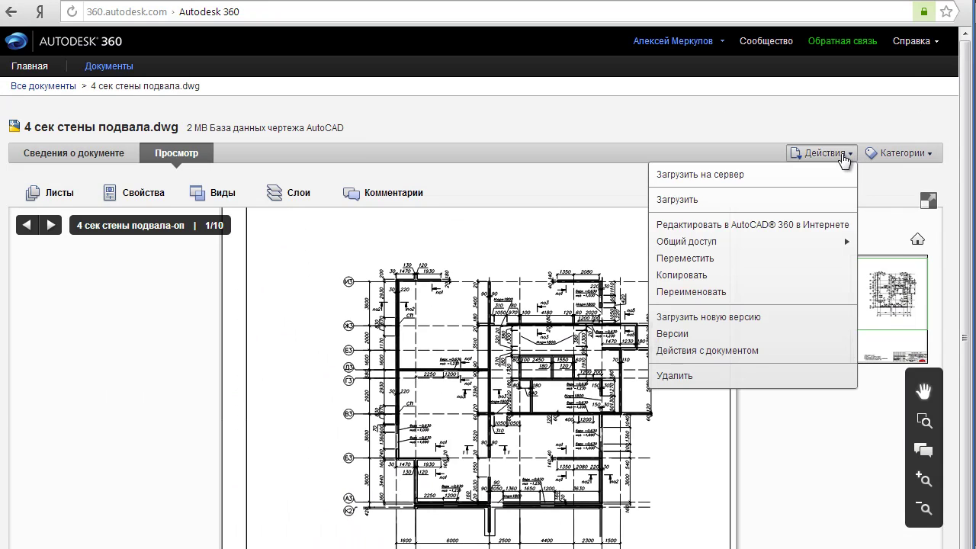
{"action": "left_click", "coordinate": [690, 225]}
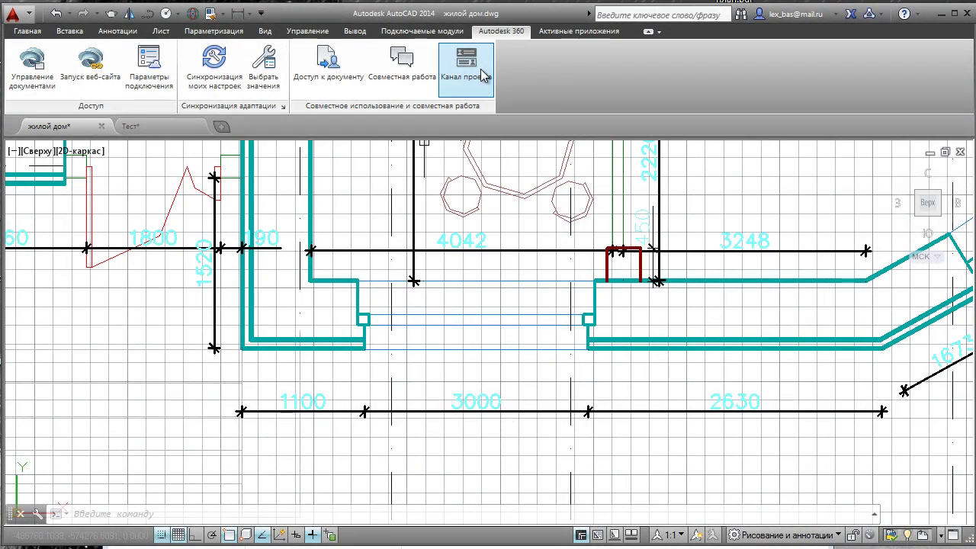
{"action": "left_click", "coordinate": [466, 61]}
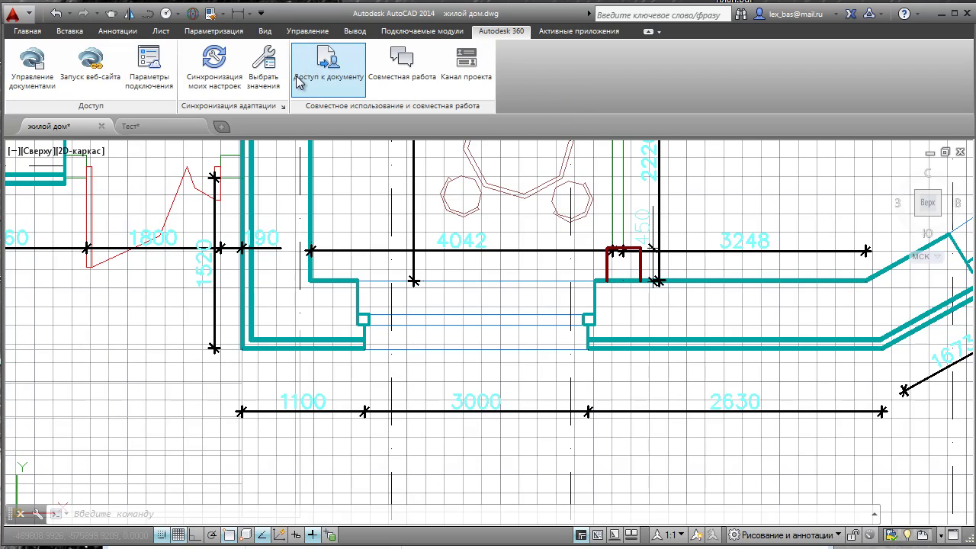
Step: Untick Enable Automatic Sync in the Online options and close the dialog
{"action": "left_click", "coordinate": [283, 107]}
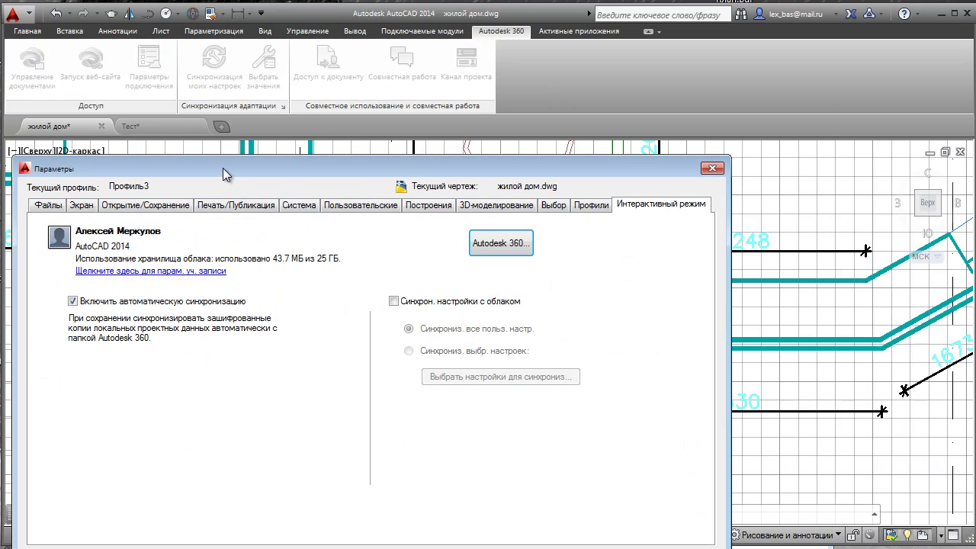
{"action": "left_click_drag", "start_coordinate": [222, 168], "coordinate": [290, 101]}
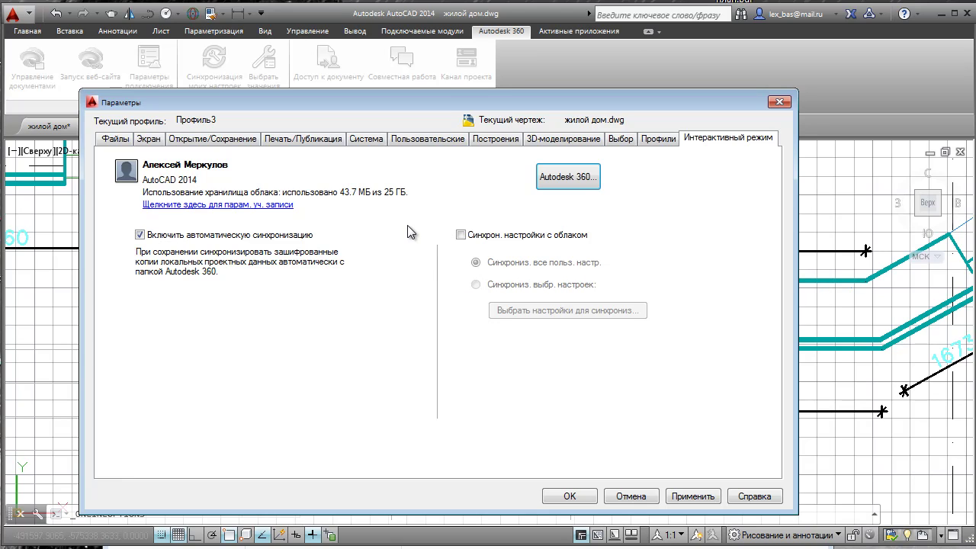
{"action": "left_click", "coordinate": [140, 235]}
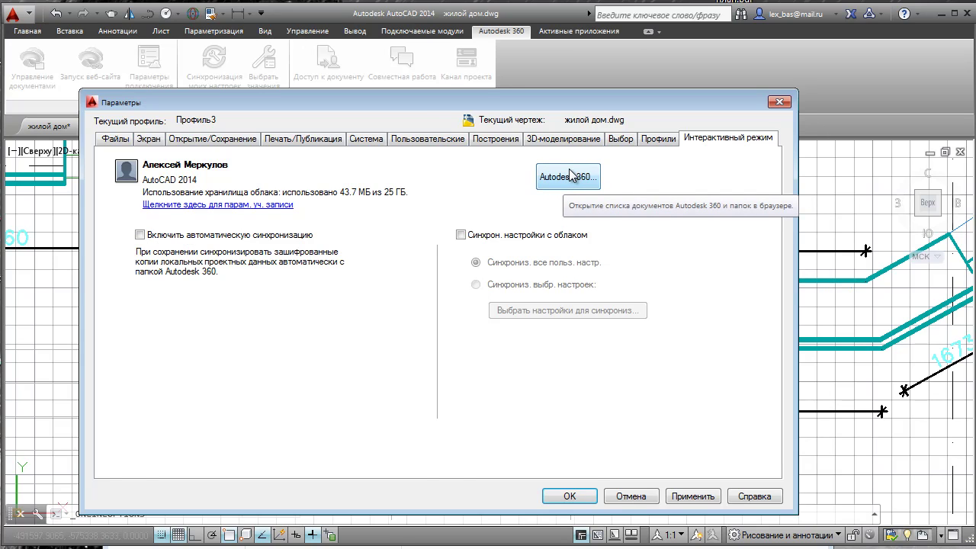
{"action": "key", "text": "Return"}
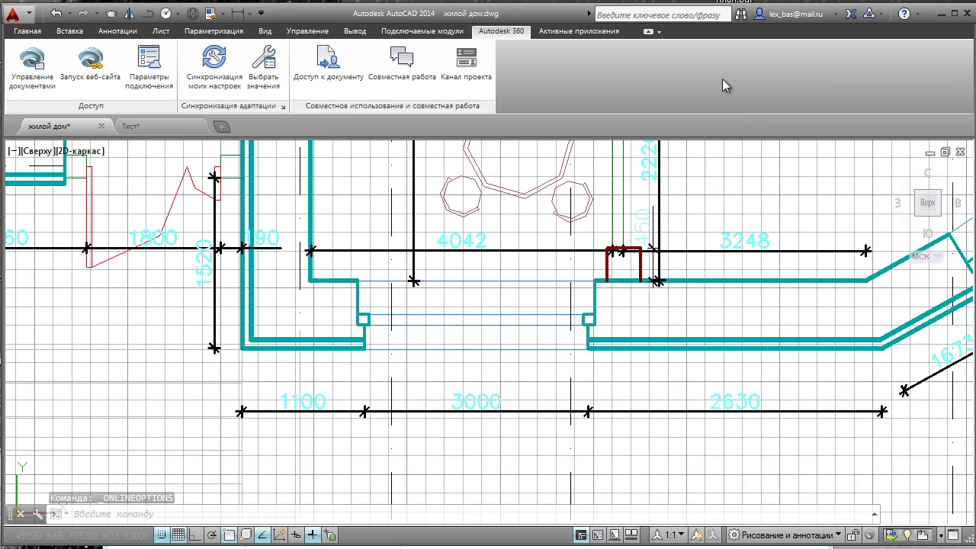